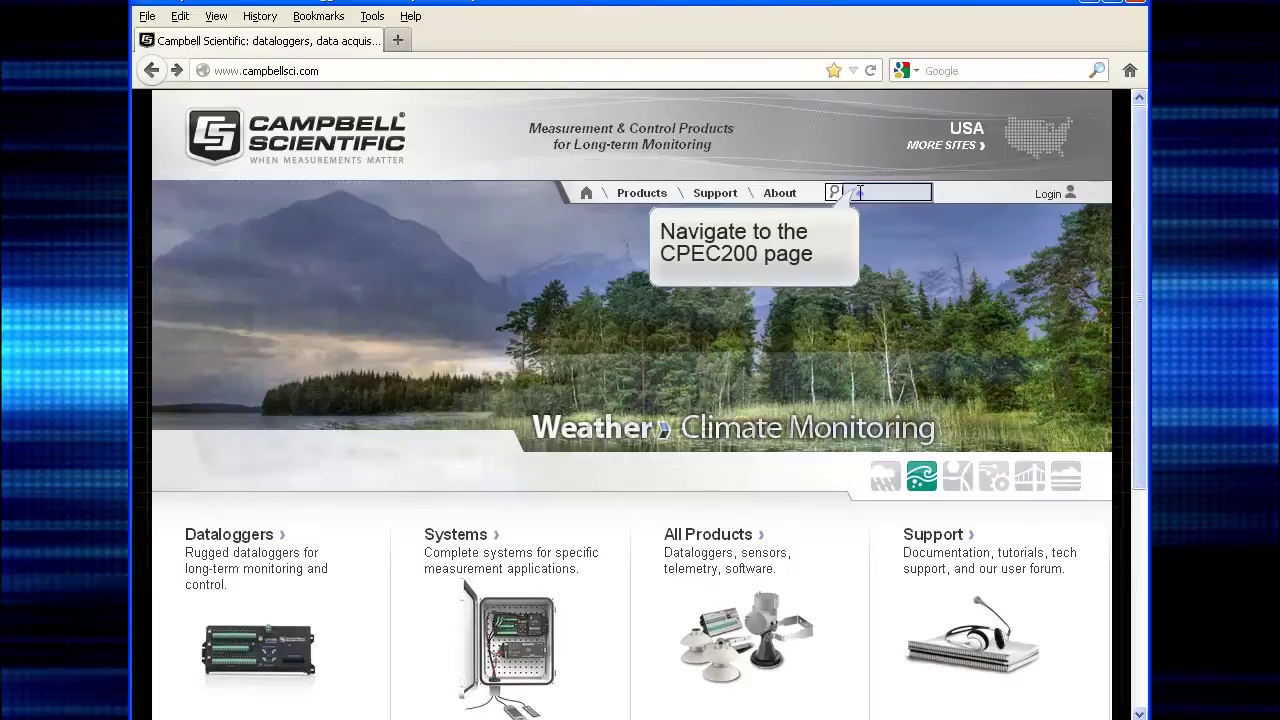
Find the CPEC200 support downloads and add EC100 OS v.3.0 to the download list
text(CPEC200)
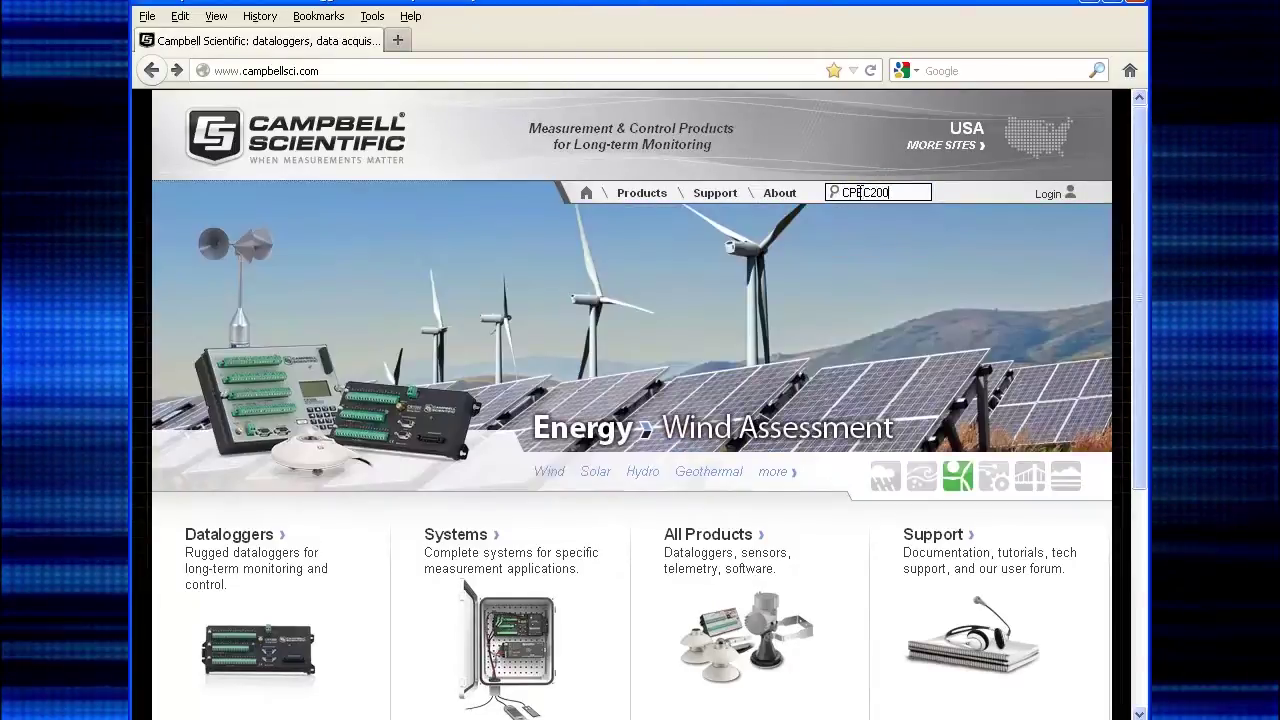
click(888, 218)
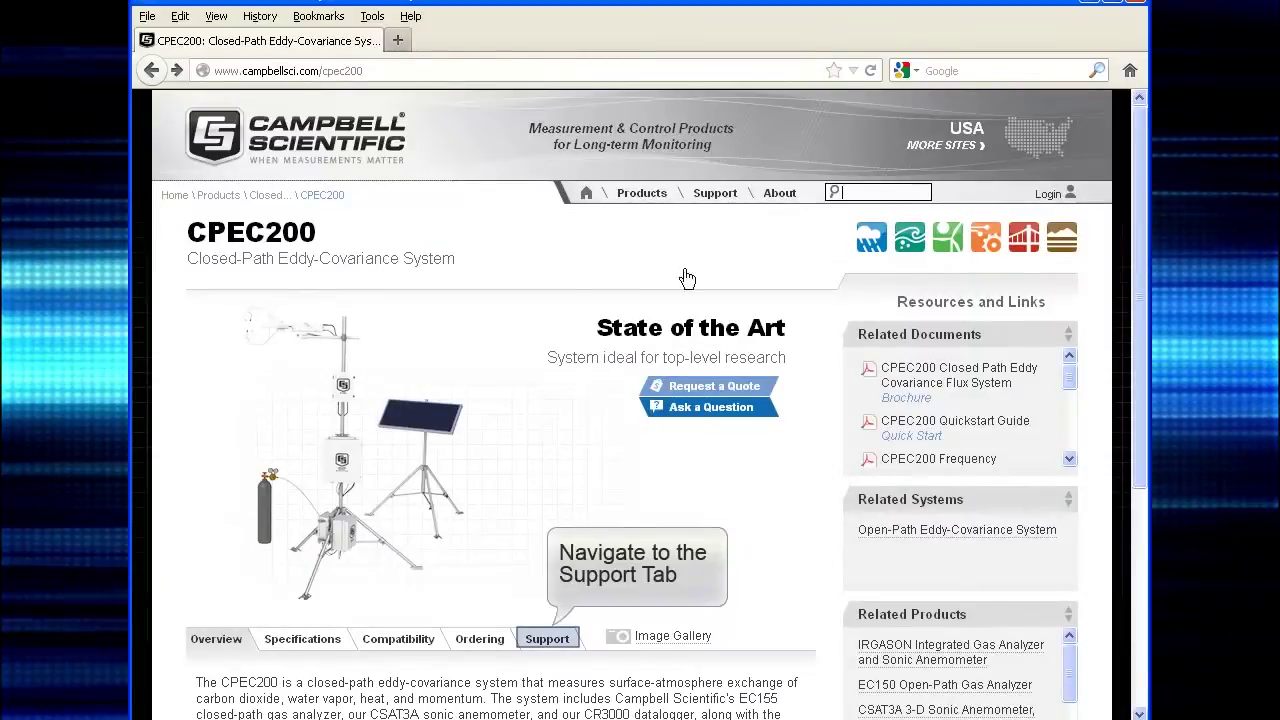
click(548, 640)
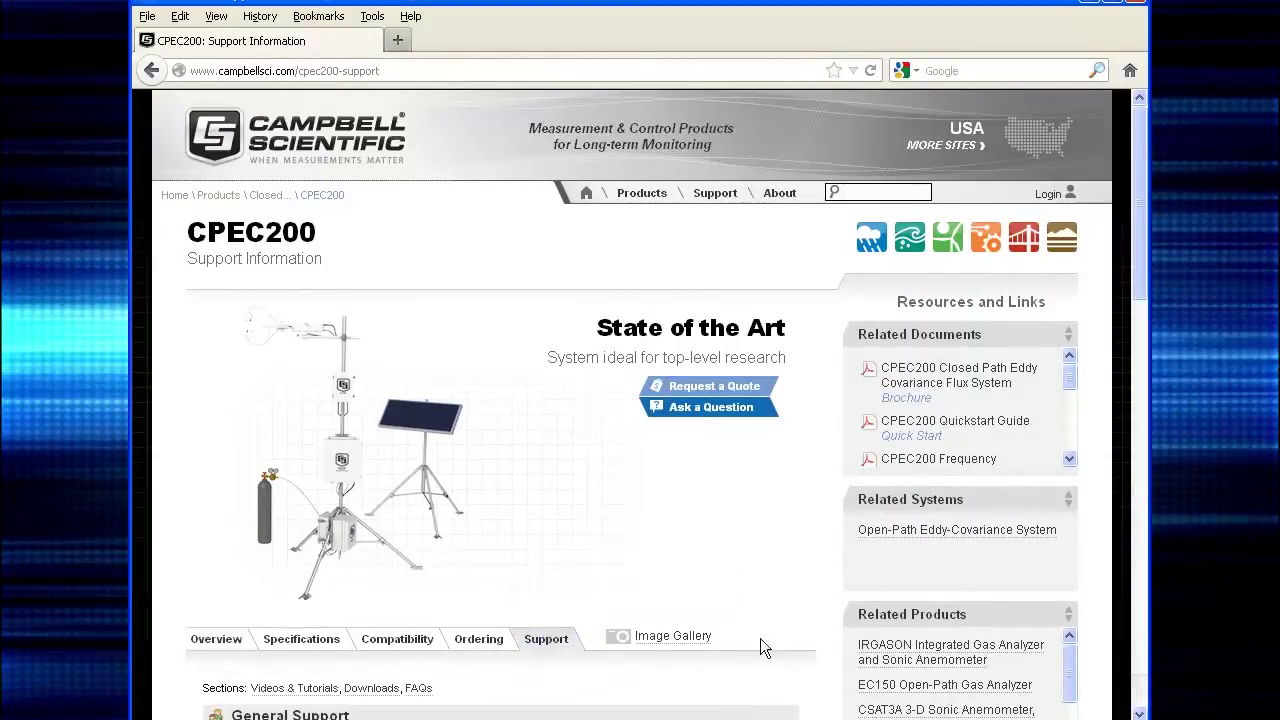
click(1142, 690)
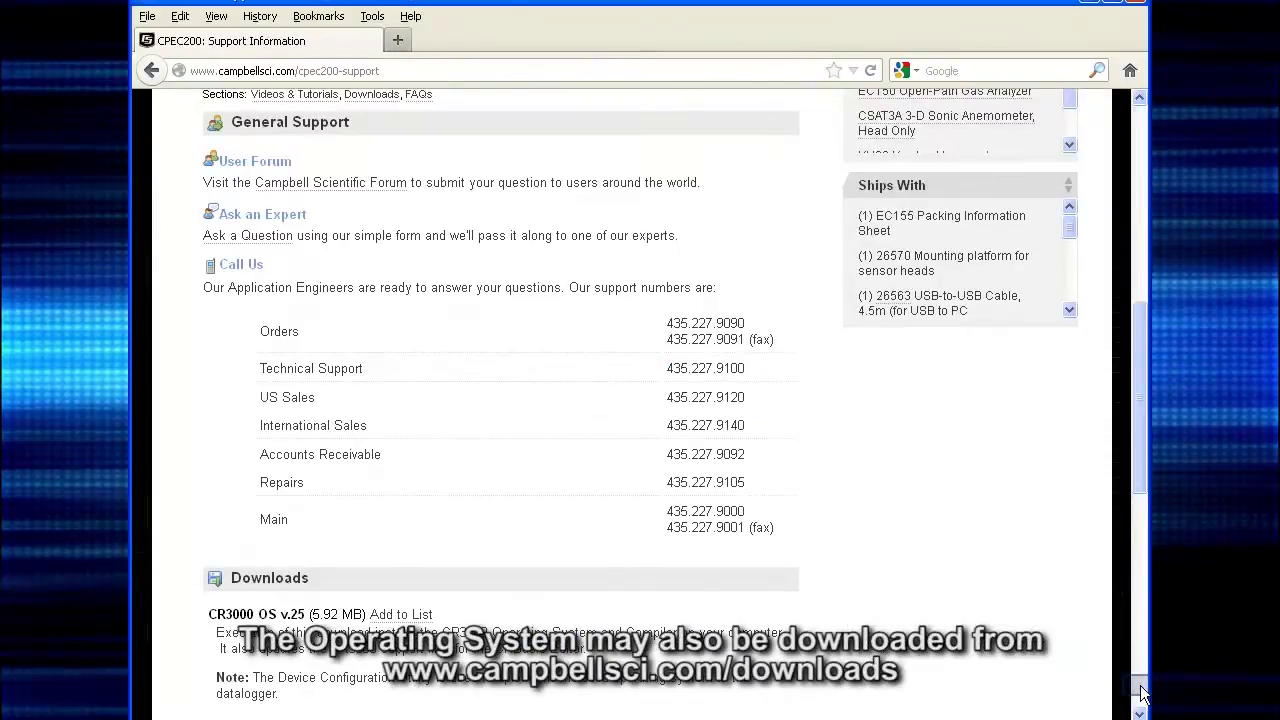
click(1142, 692)
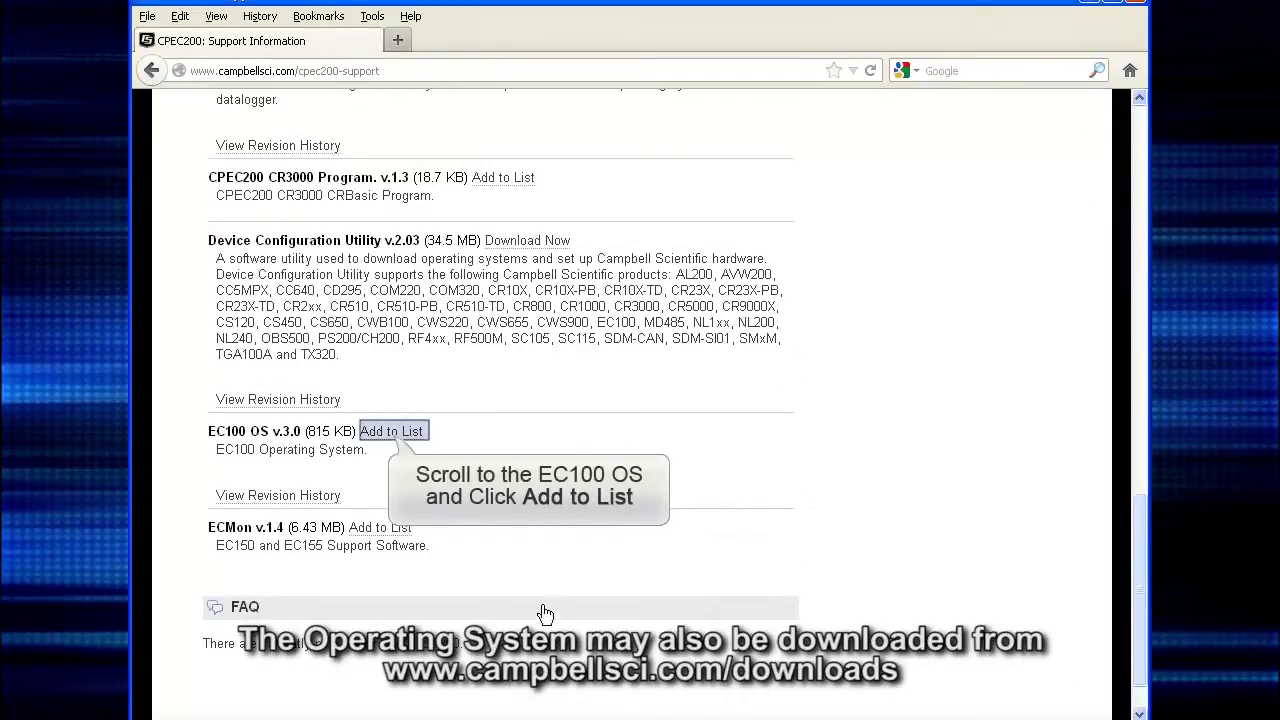
click(399, 432)
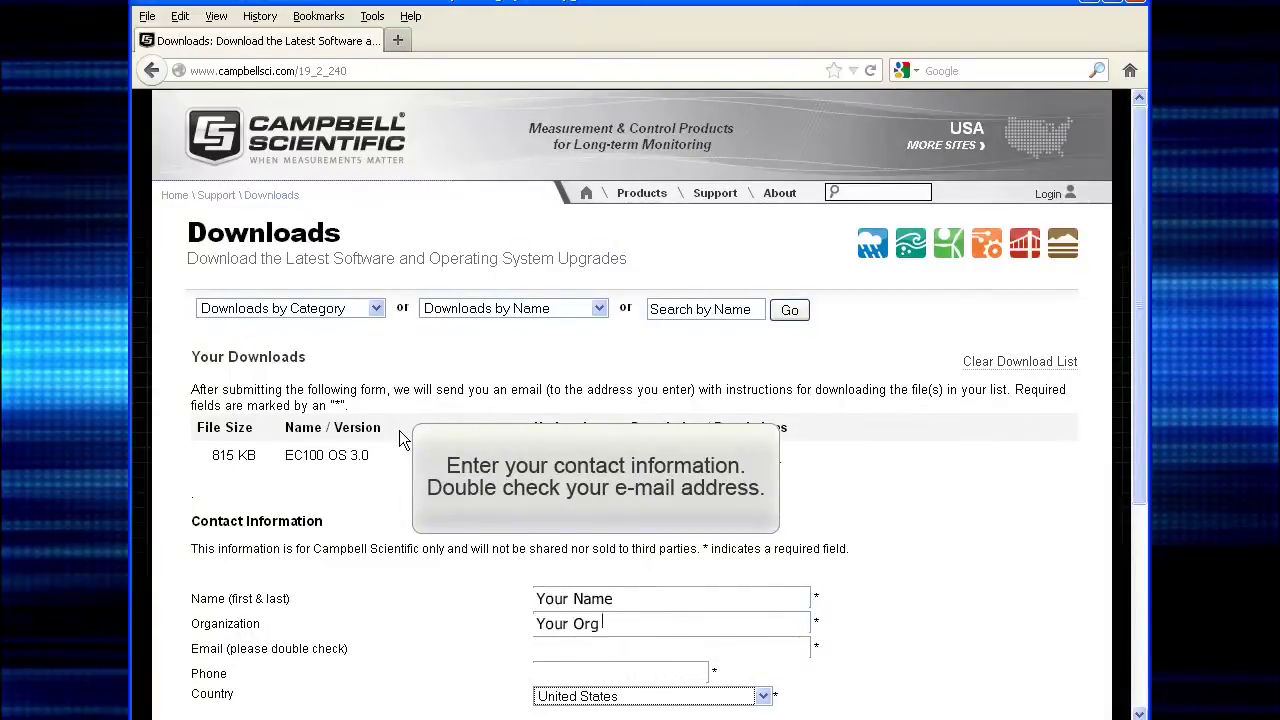
Enter the organization and contact e-mail in the Contact Information form and submit the request
text(ion)
key(Tab)
text(Double C)
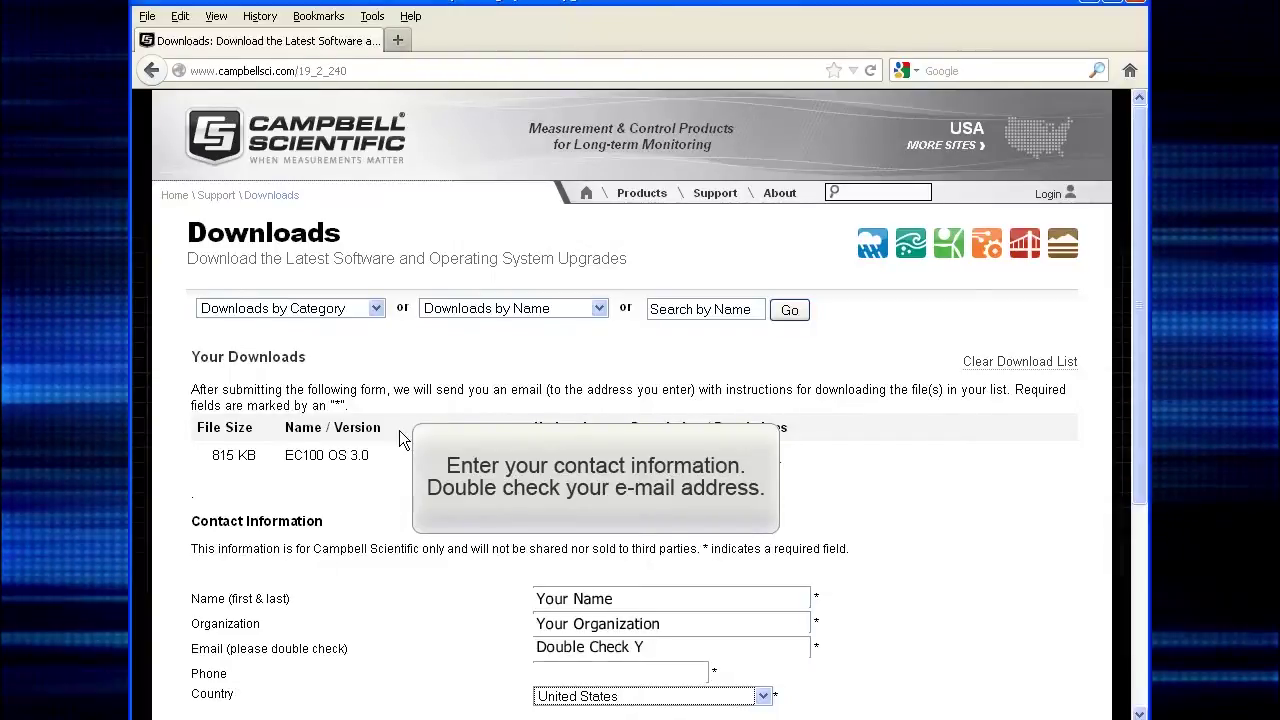
text(heck Your Email)
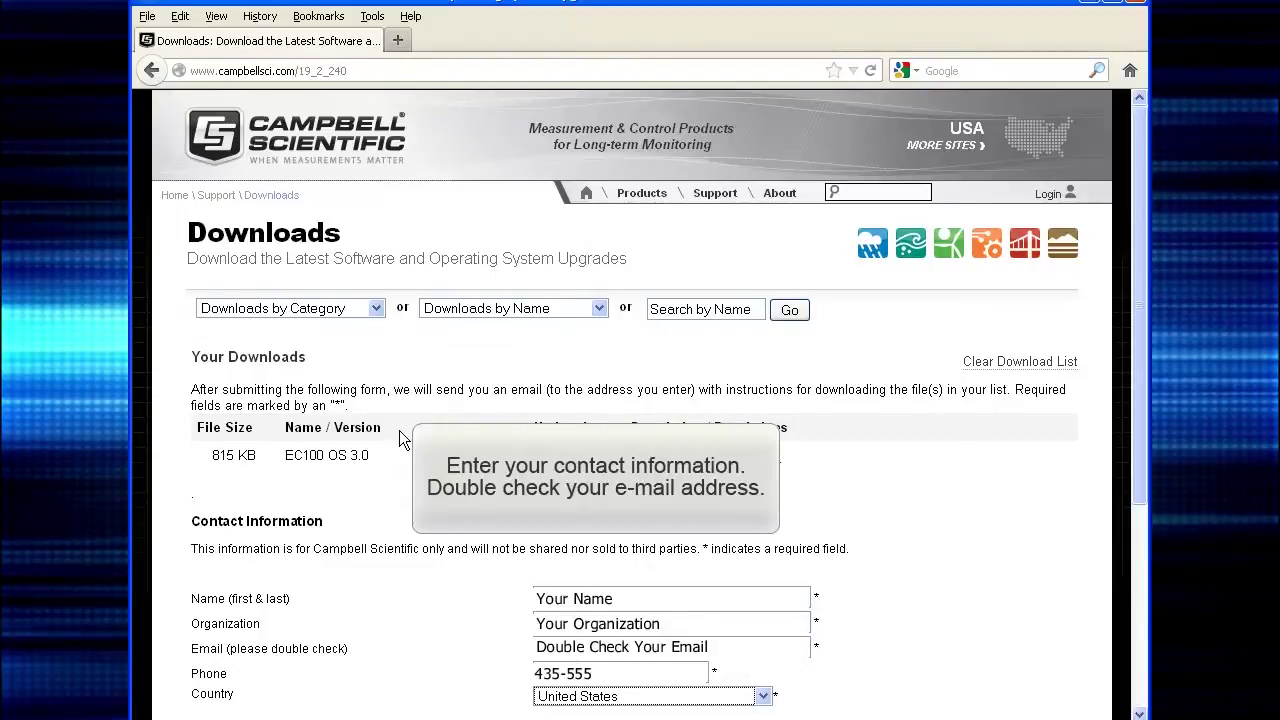
click(1141, 686)
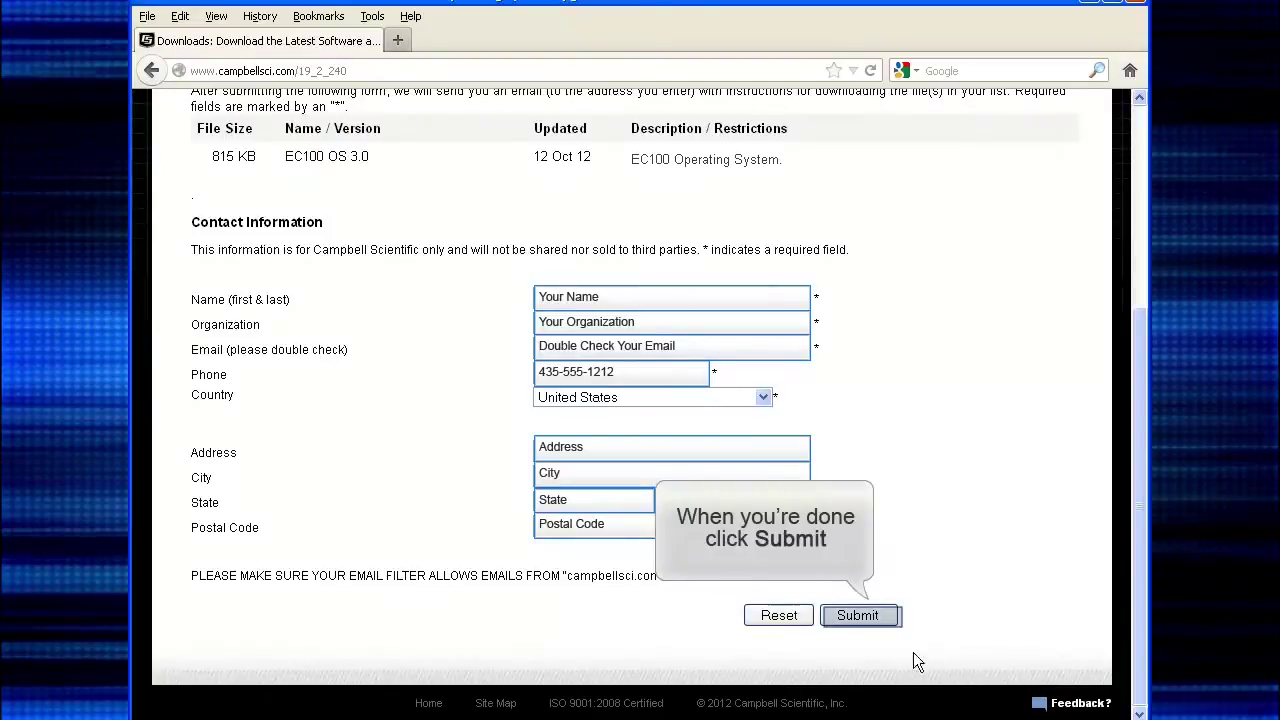
click(888, 615)
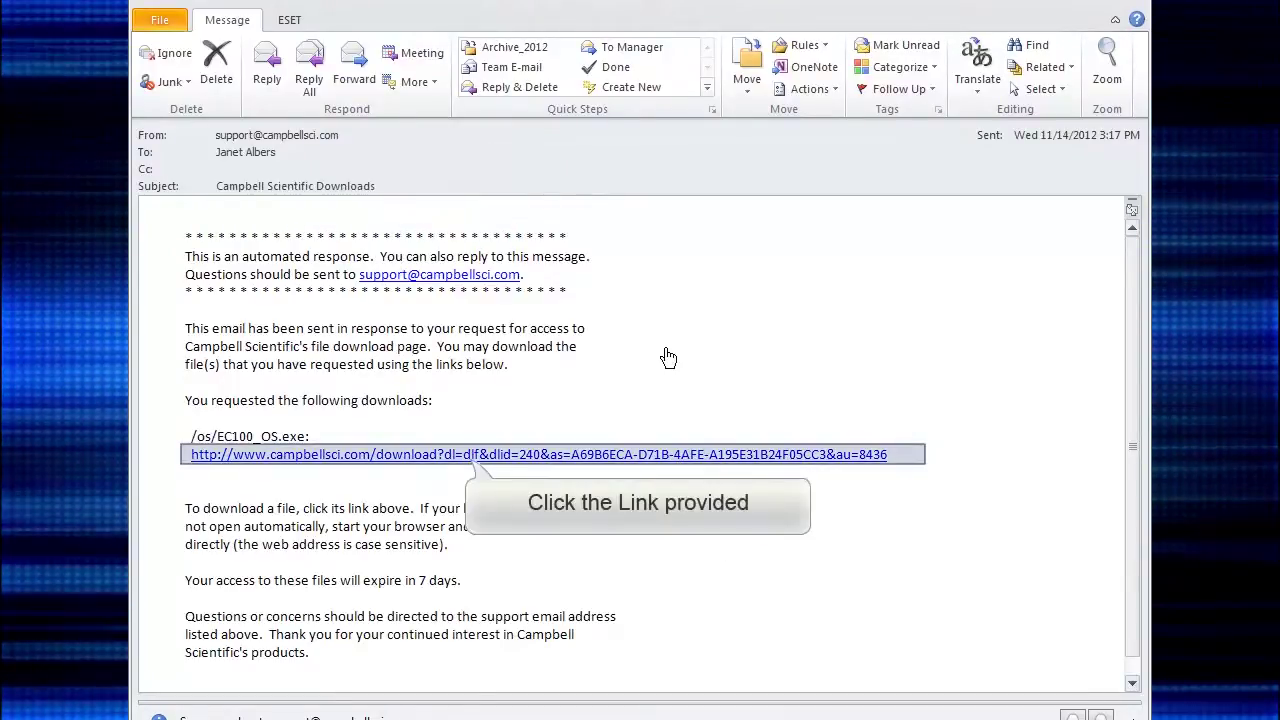
Save EC100_OS.exe to the computer from the emailed download link
click(477, 454)
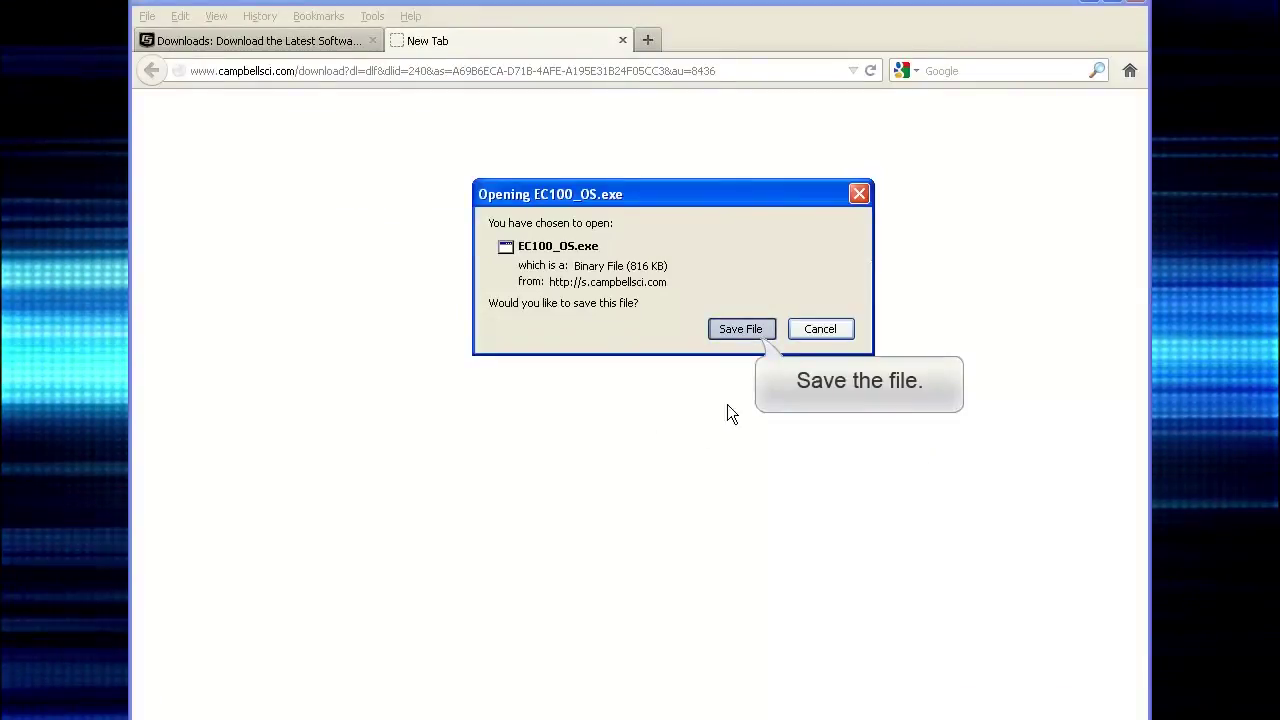
click(766, 332)
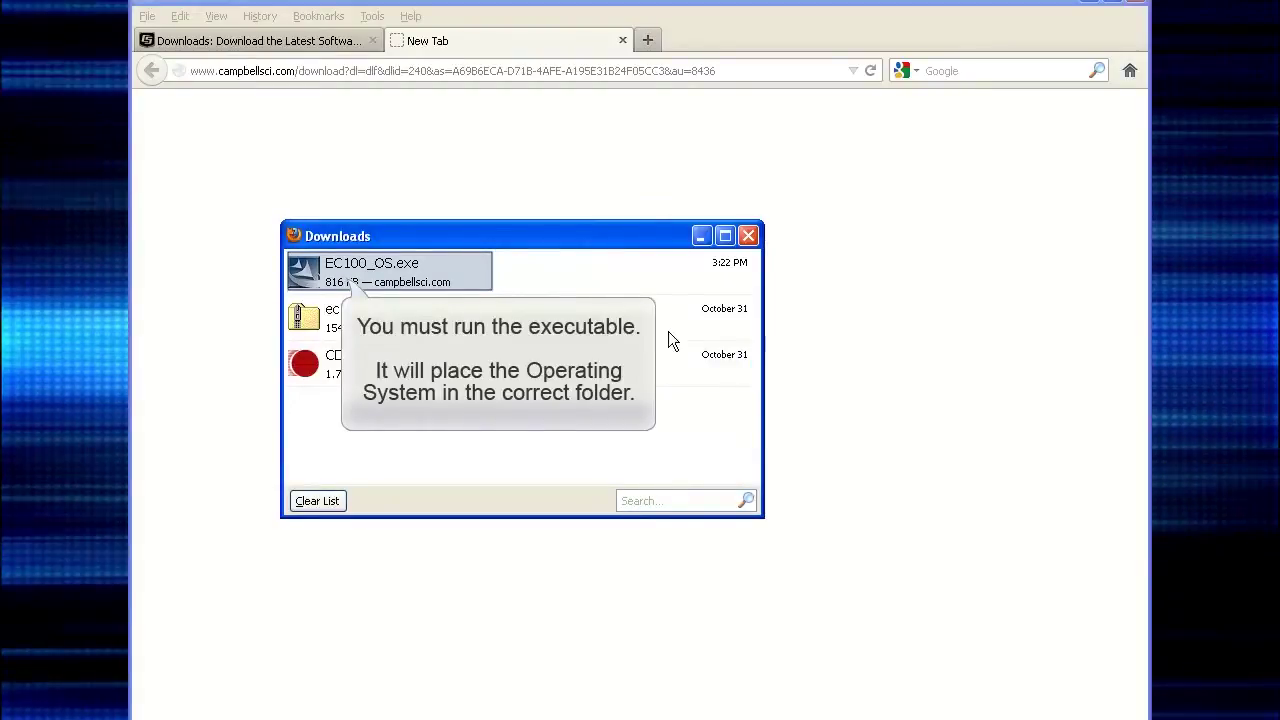
Launch the downloaded EC100_OS.exe installer, allowing the unverified publisher to run
double_click(379, 281)
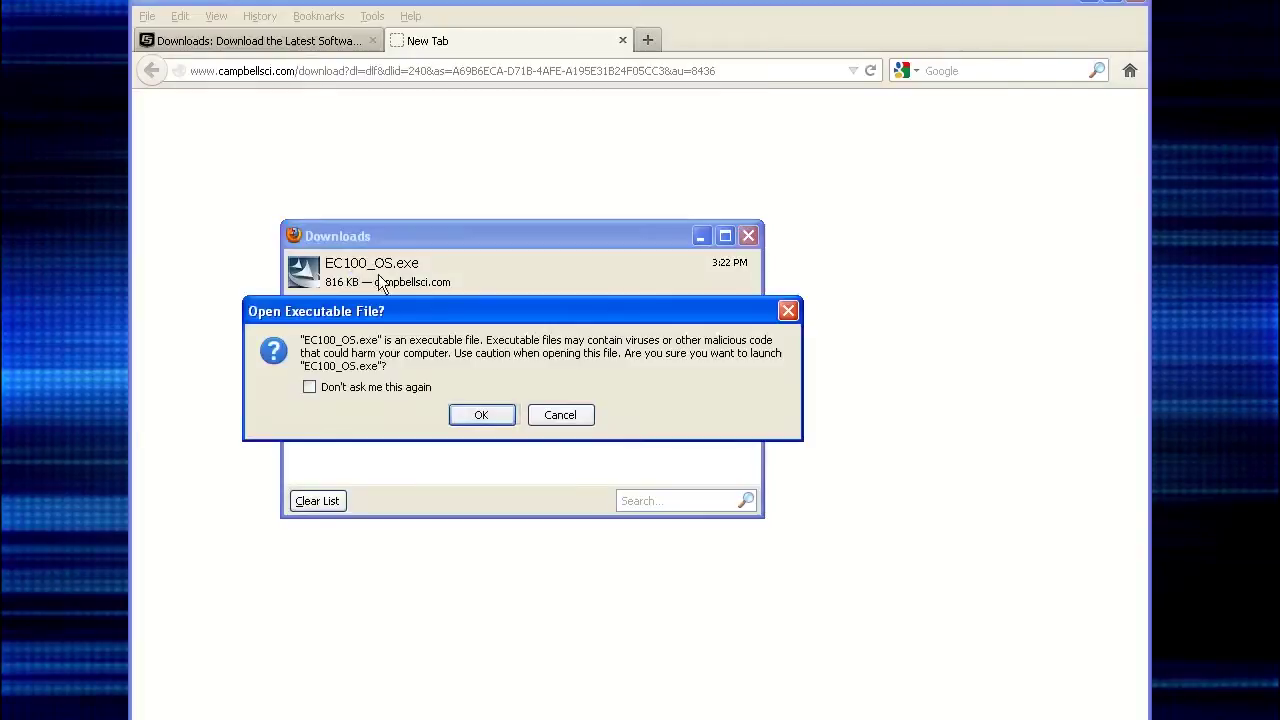
click(504, 417)
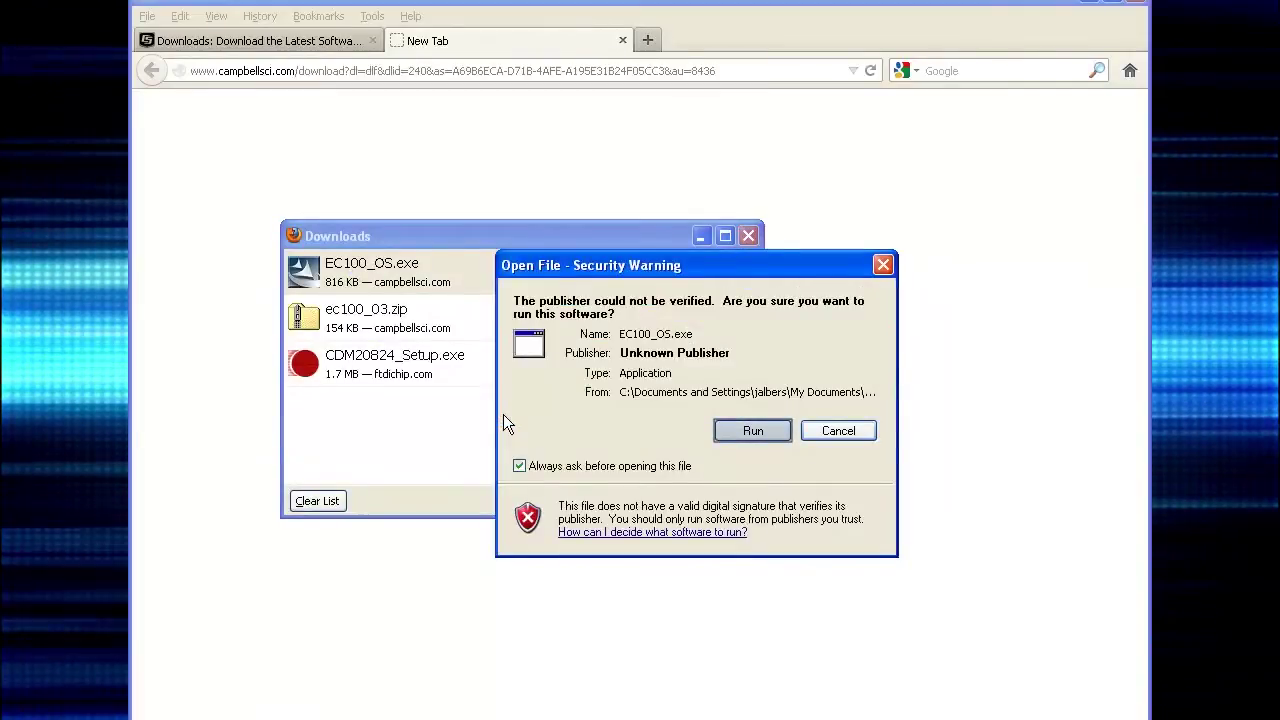
click(781, 431)
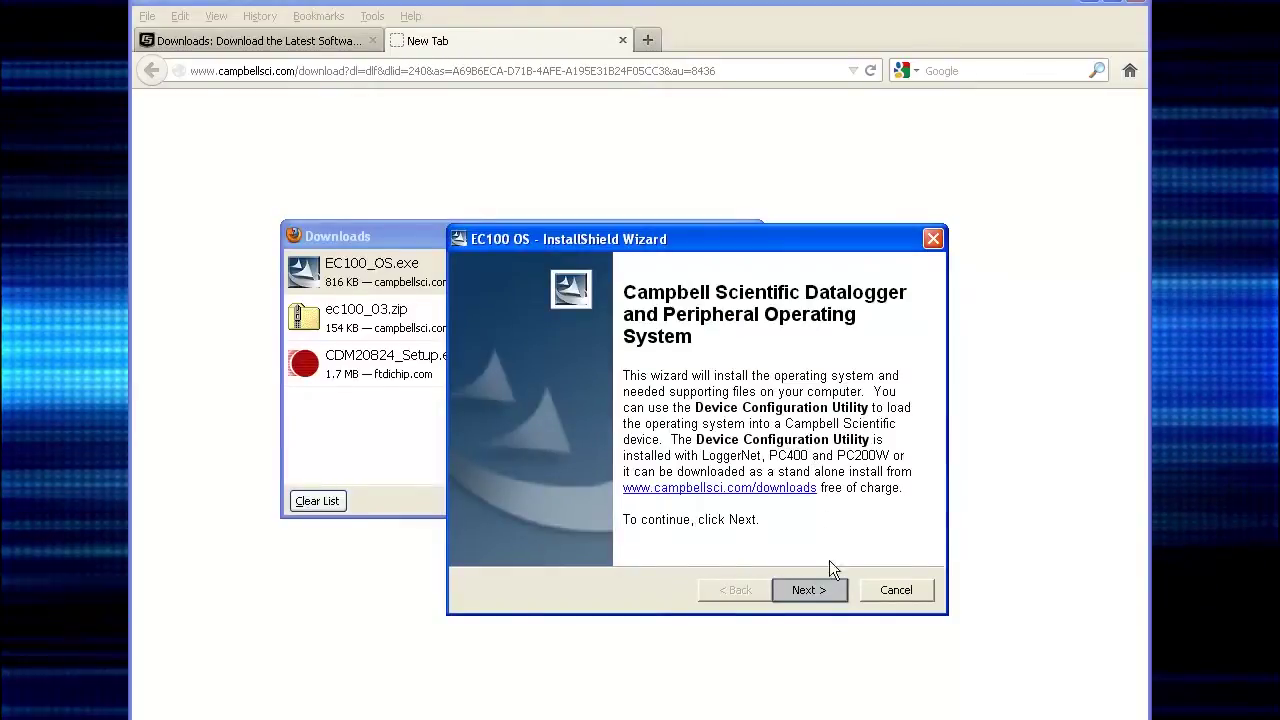
Advance to the license agreement, read through it and accept the terms
click(830, 588)
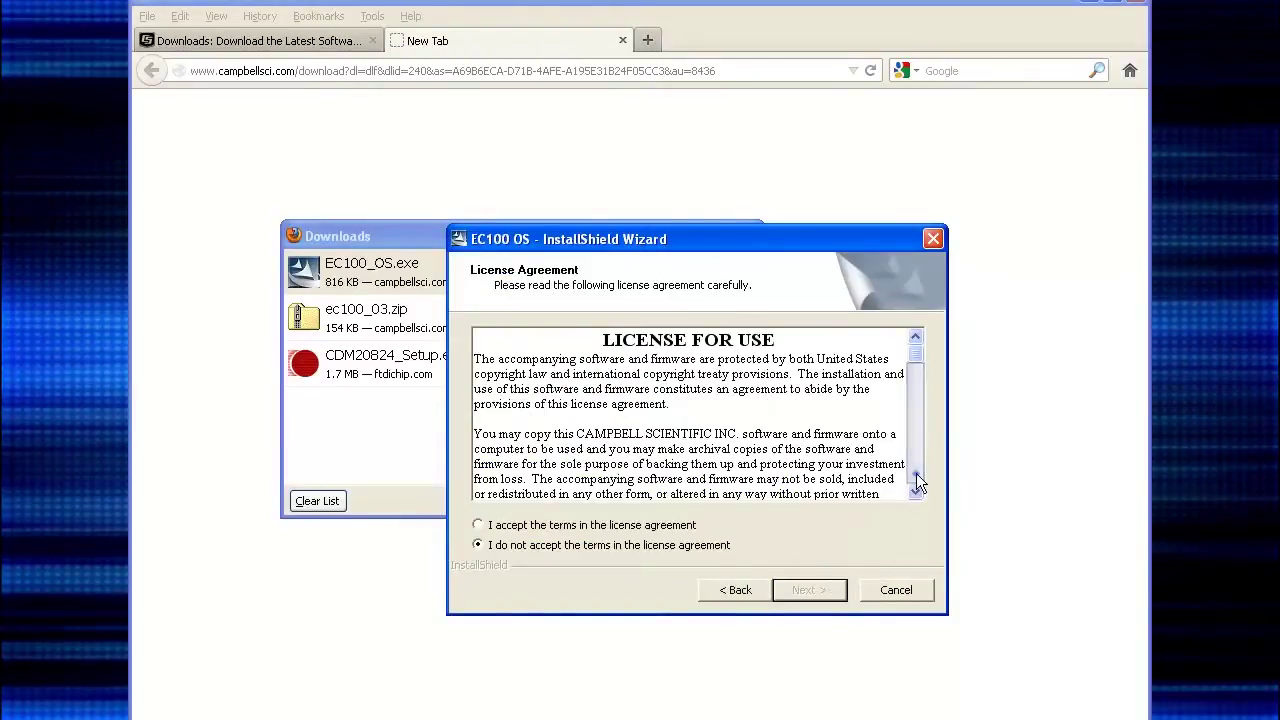
scroll(918, 484, down, 3)
scroll(918, 484, down, 3)
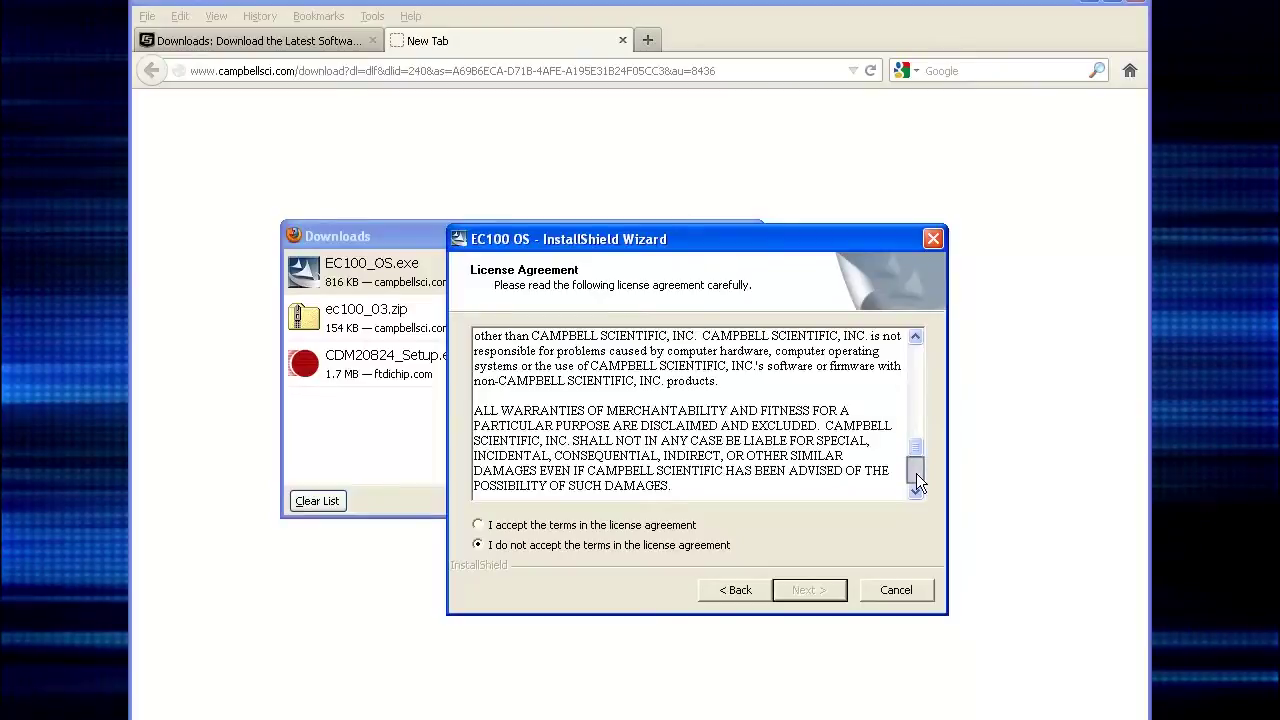
scroll(918, 482, down, 3)
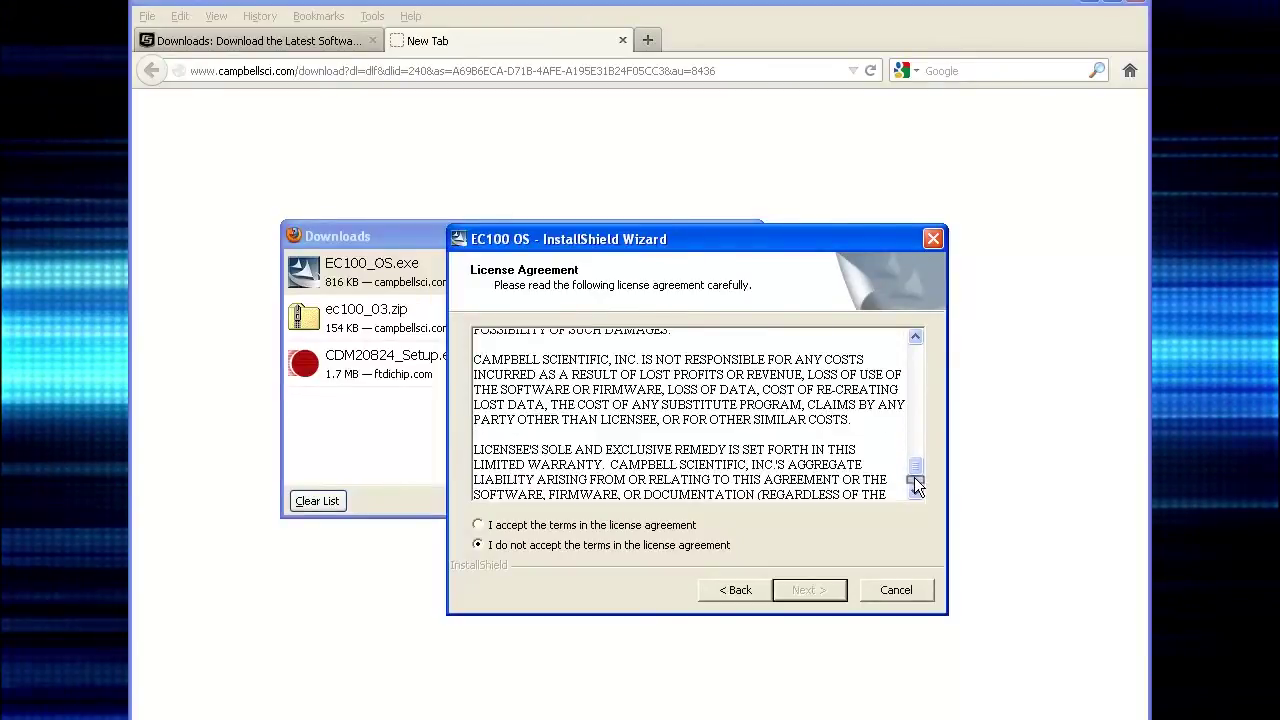
scroll(917, 487, down, 3)
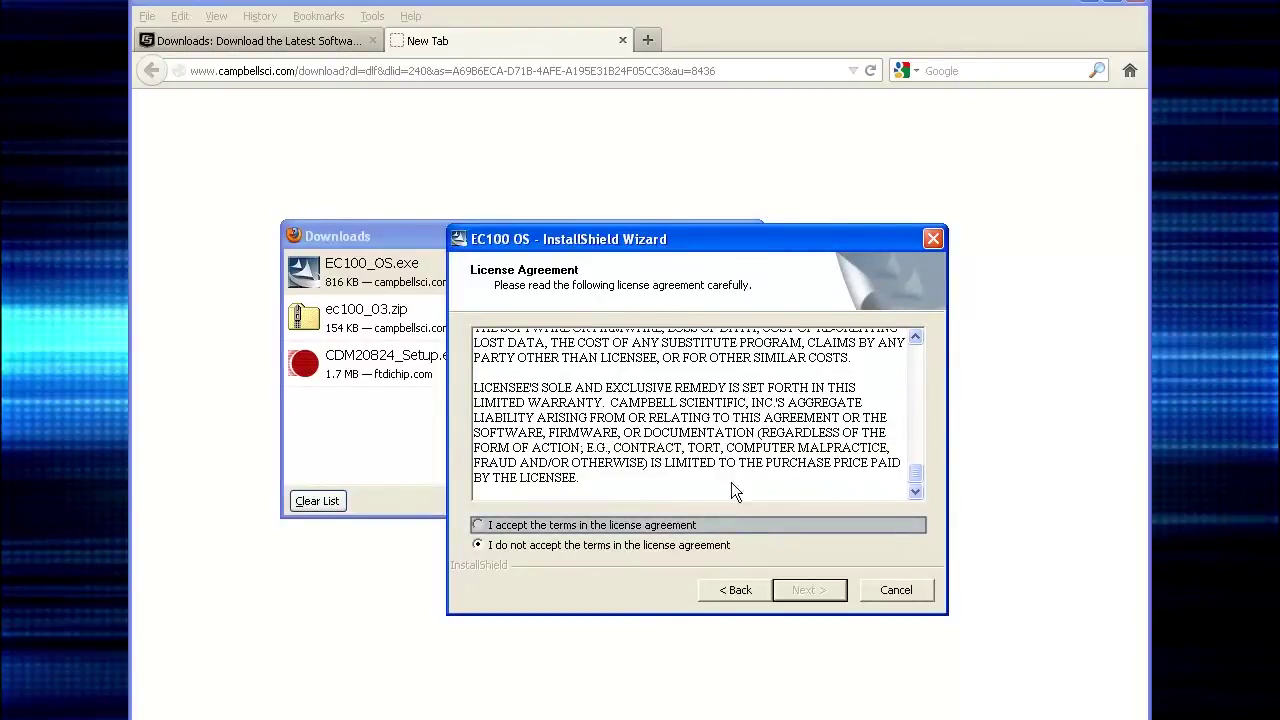
click(490, 524)
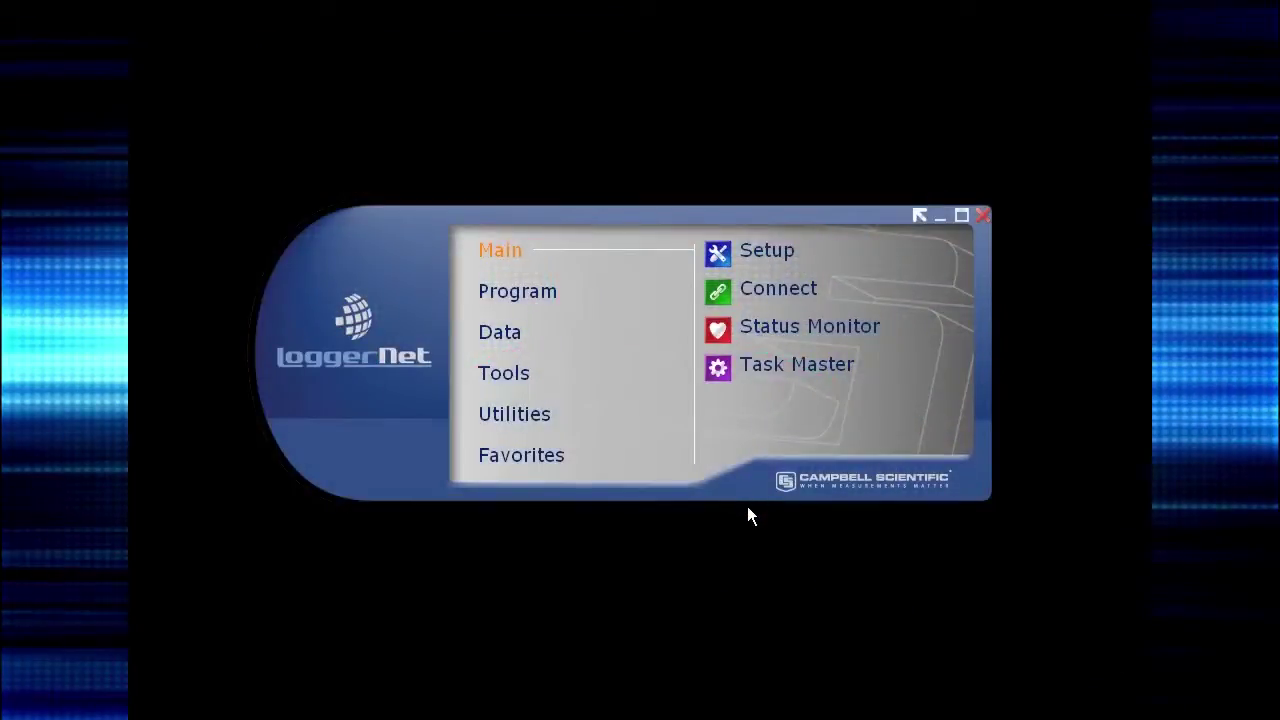
Start Device Configuration Utility from LoggerNet, pick Sensor > EC100 and show its USB driver instructions
click(514, 414)
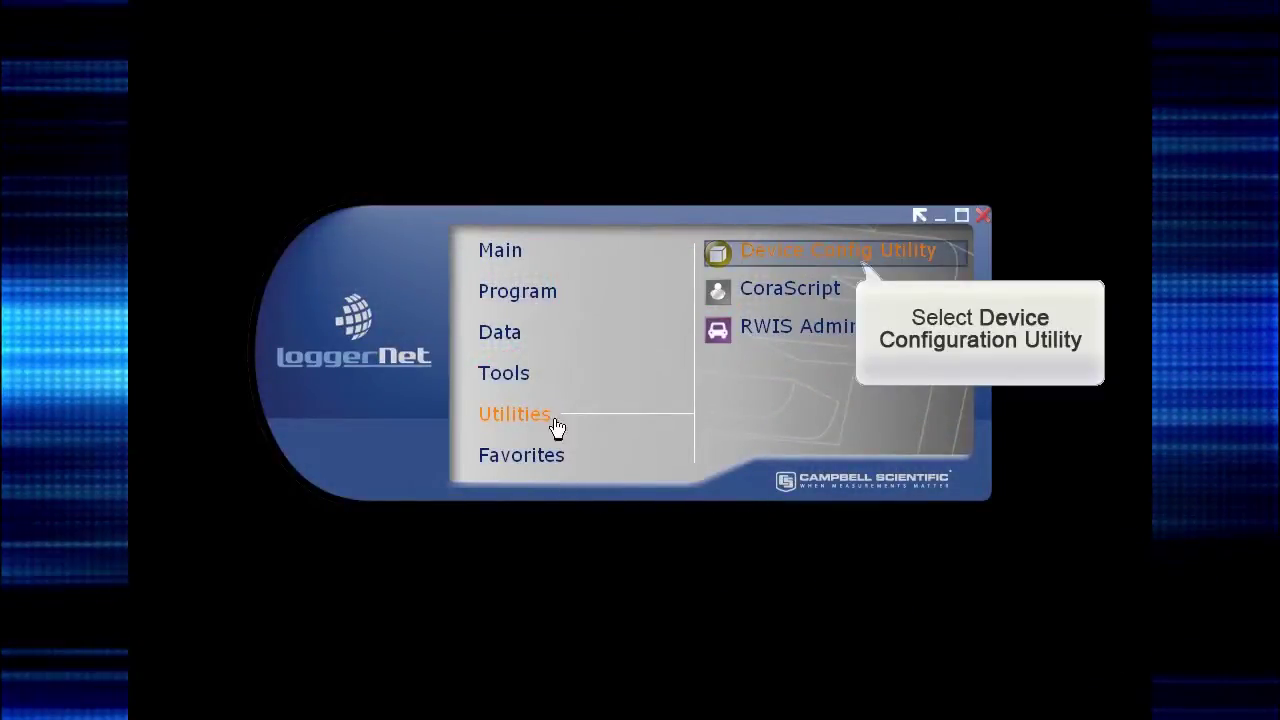
click(875, 258)
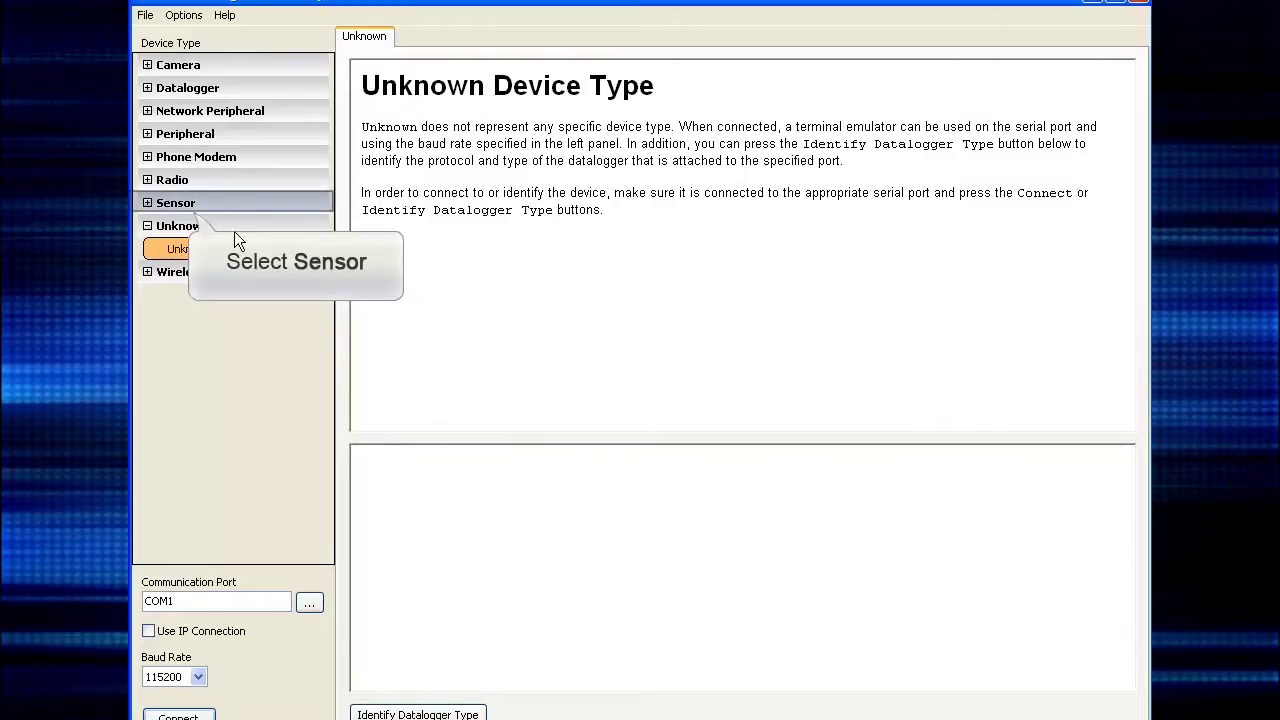
click(147, 203)
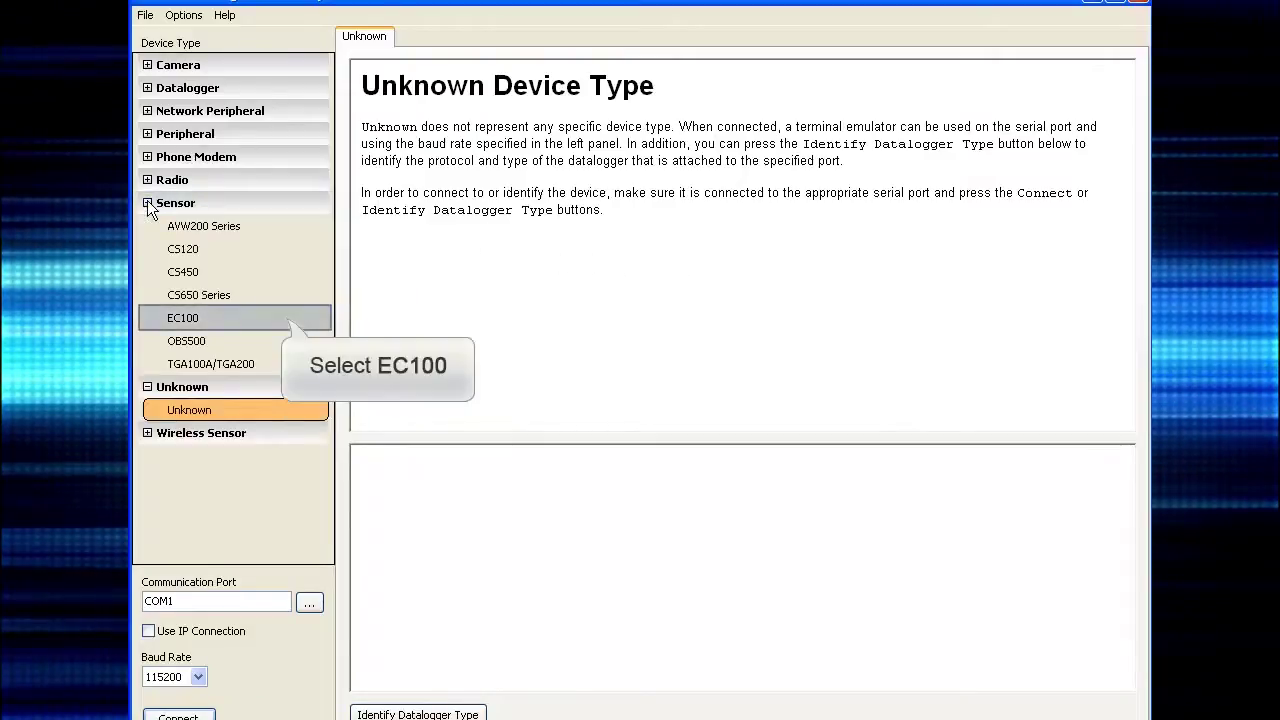
click(190, 318)
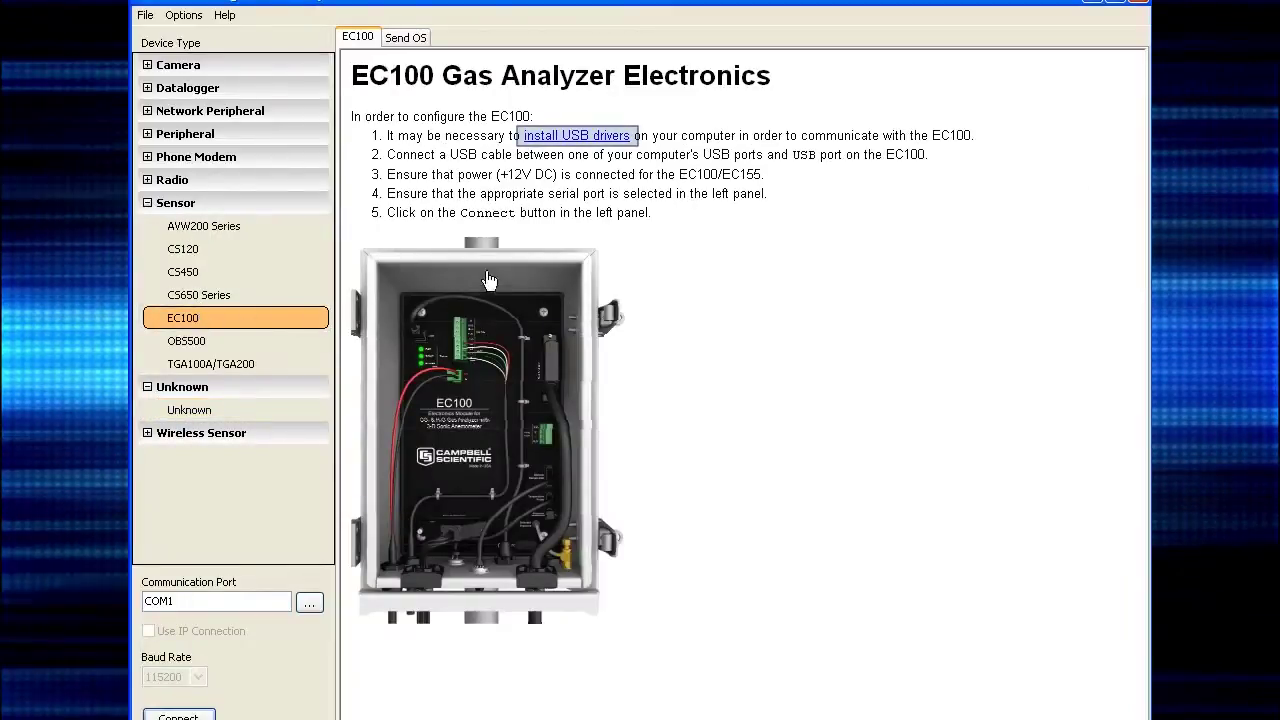
click(582, 137)
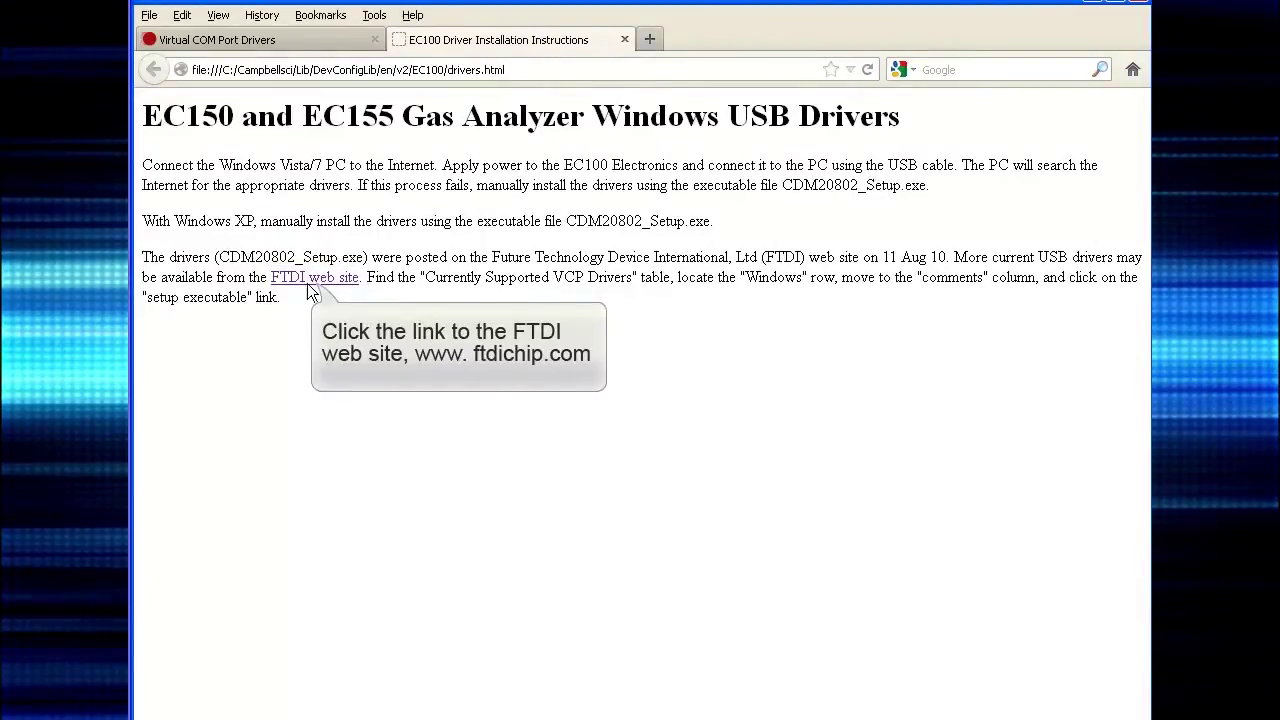
Save the FTDI VCP driver setup CDM20824_Setup.exe from the FTDI site and run it
click(270, 40)
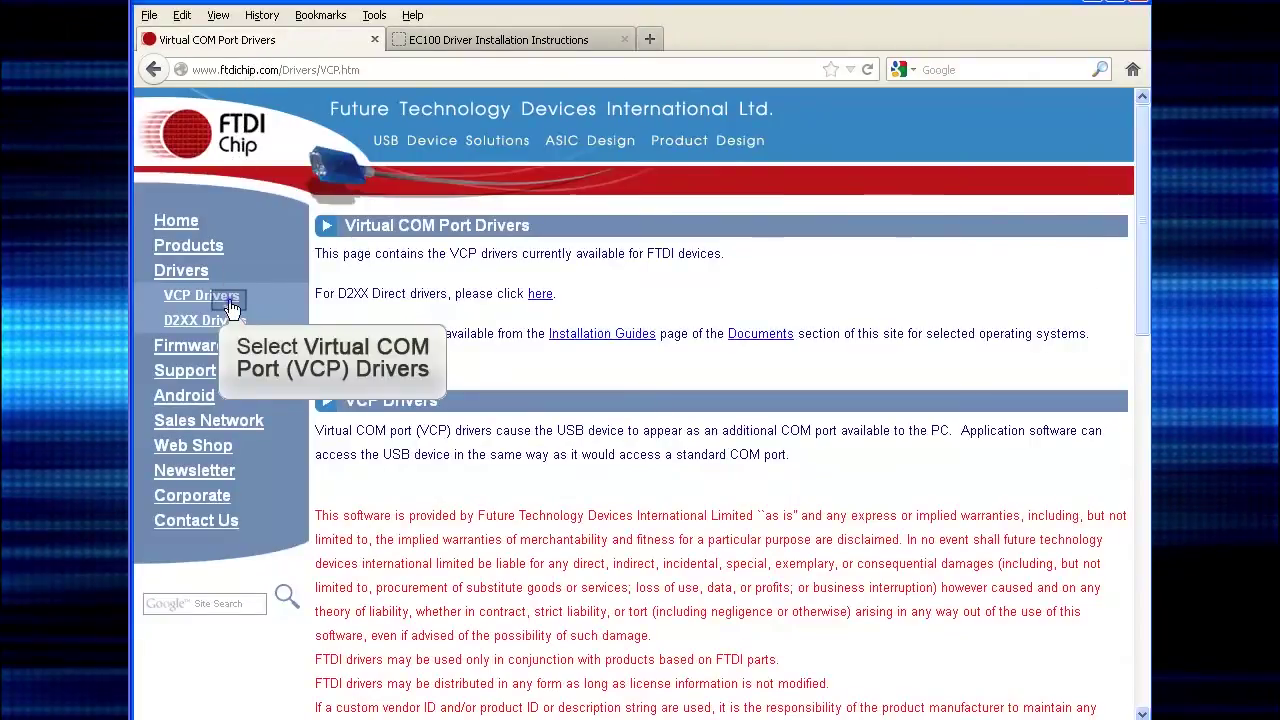
click(1145, 683)
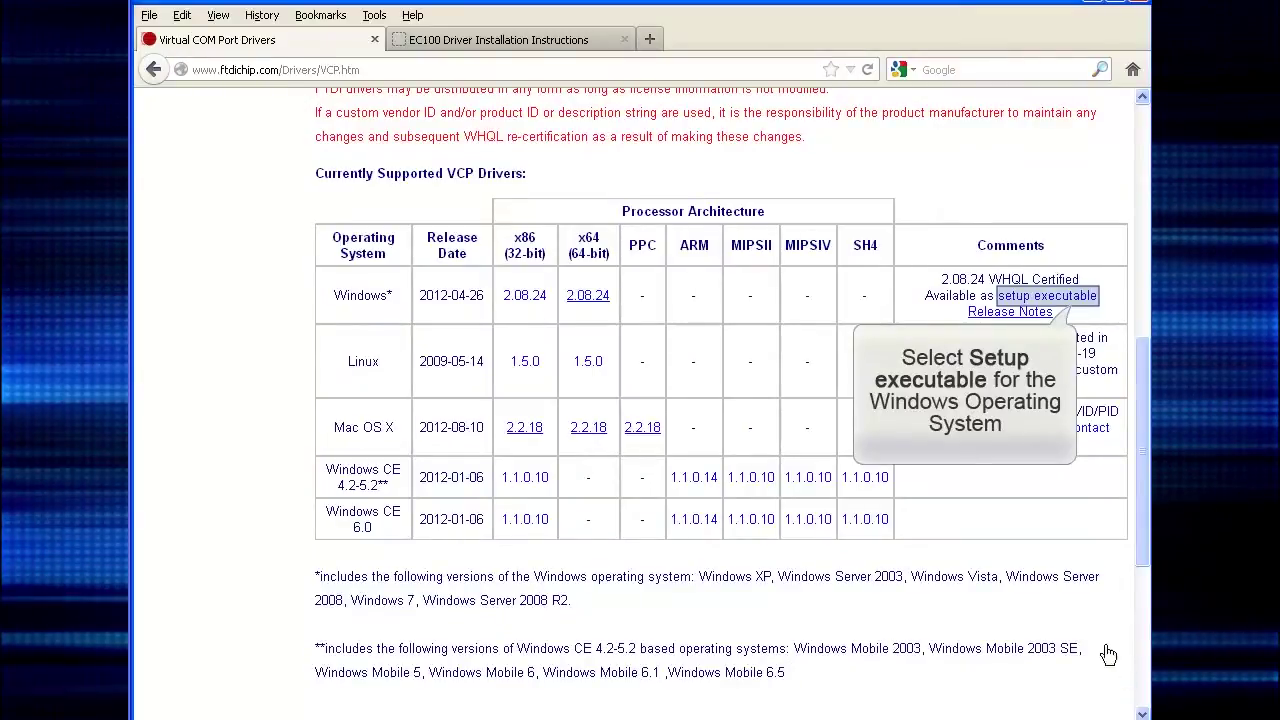
click(1066, 298)
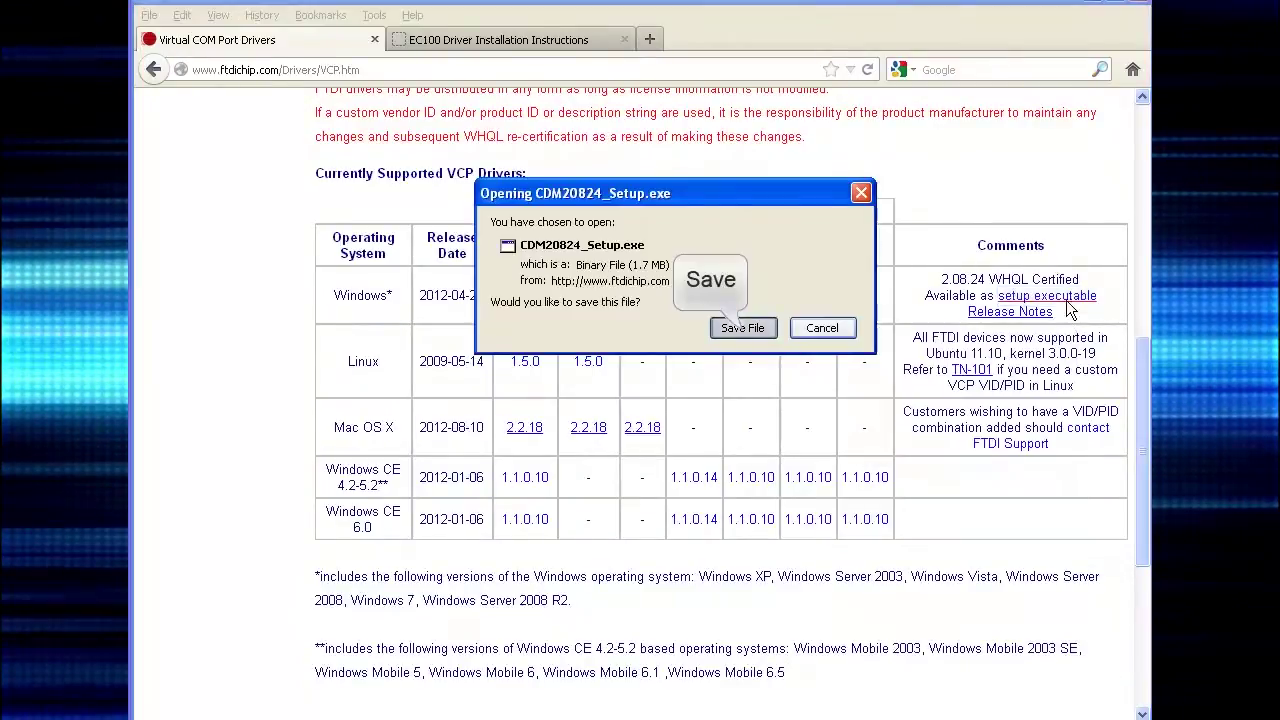
click(759, 331)
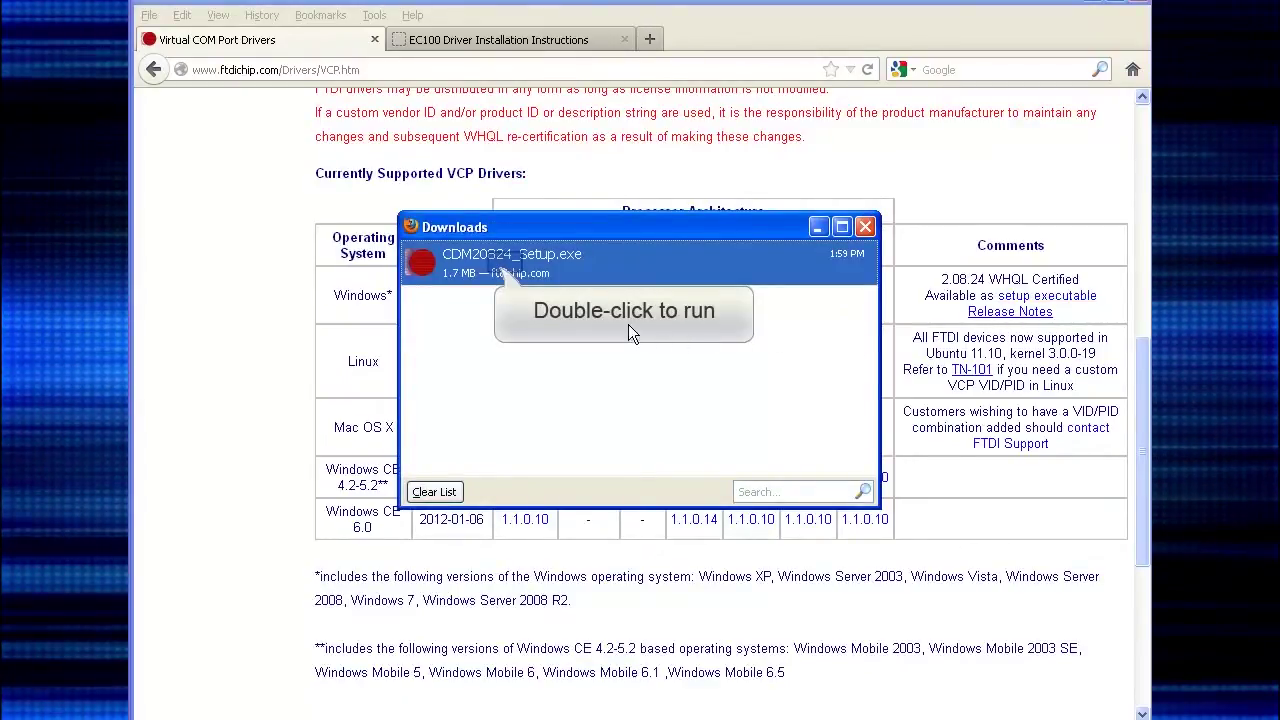
double_click(505, 262)
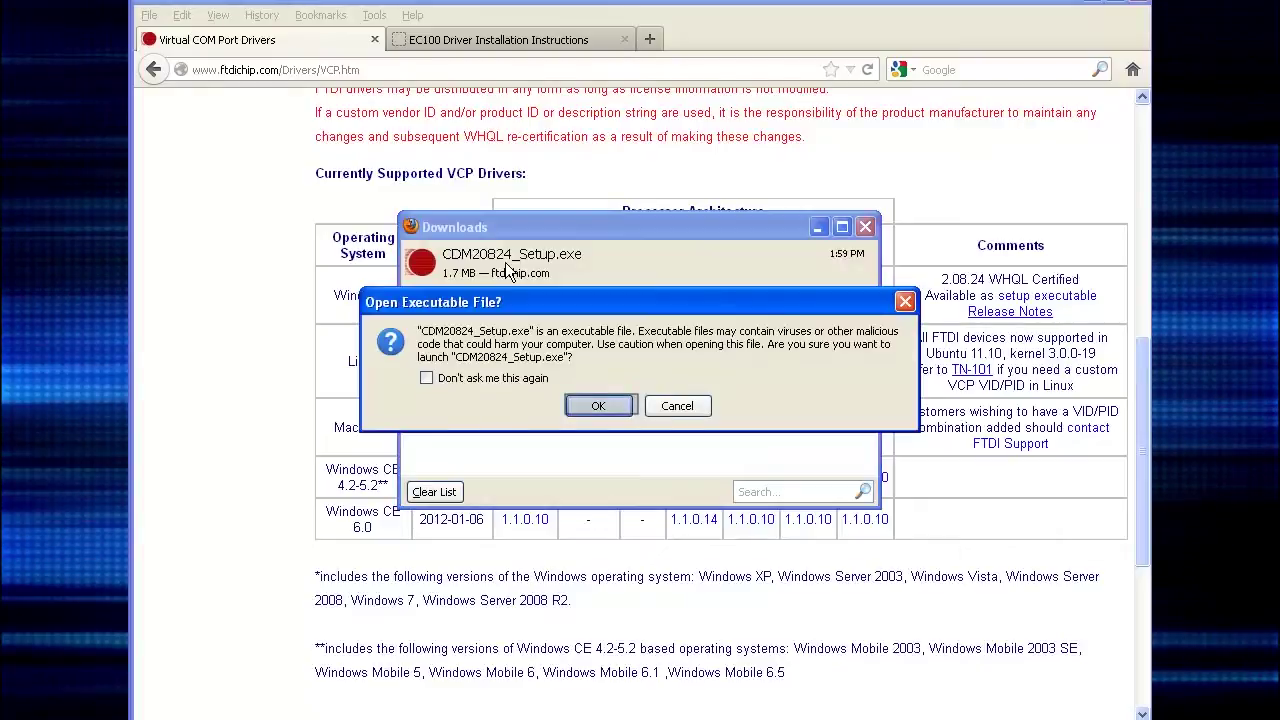
click(597, 405)
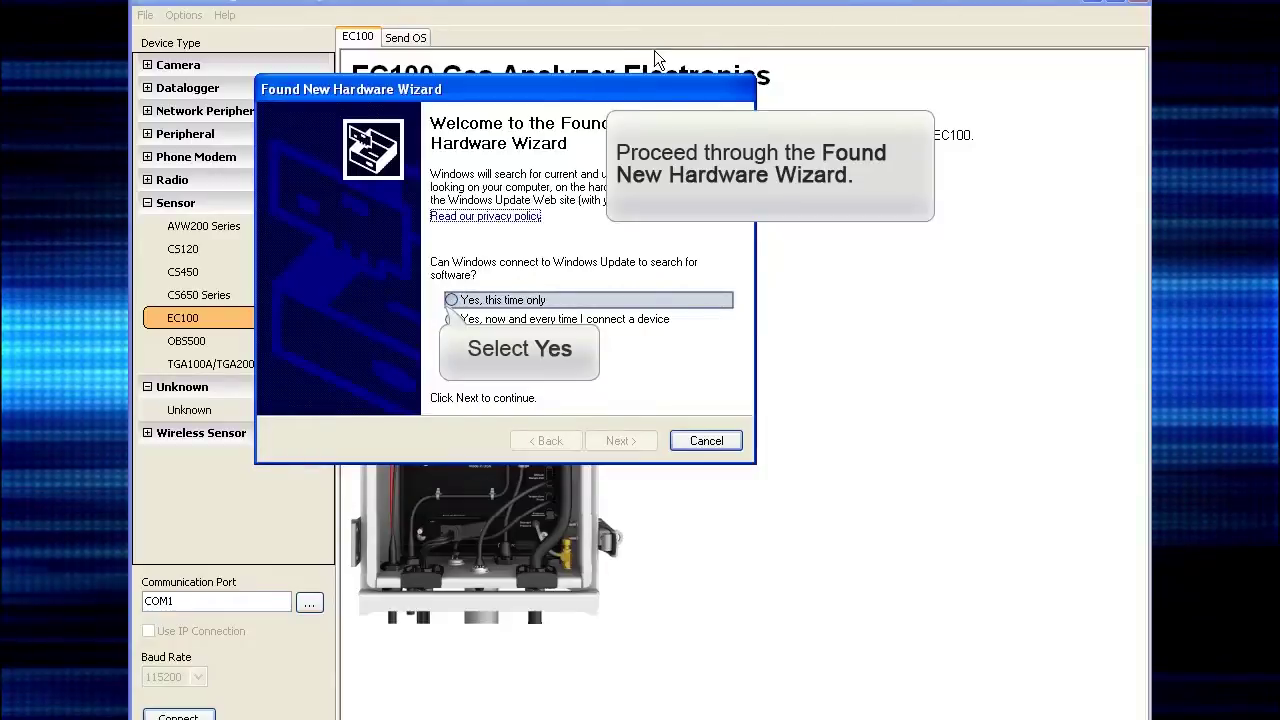
Allow a one-time Windows Update search and install the driver software automatically
click(490, 300)
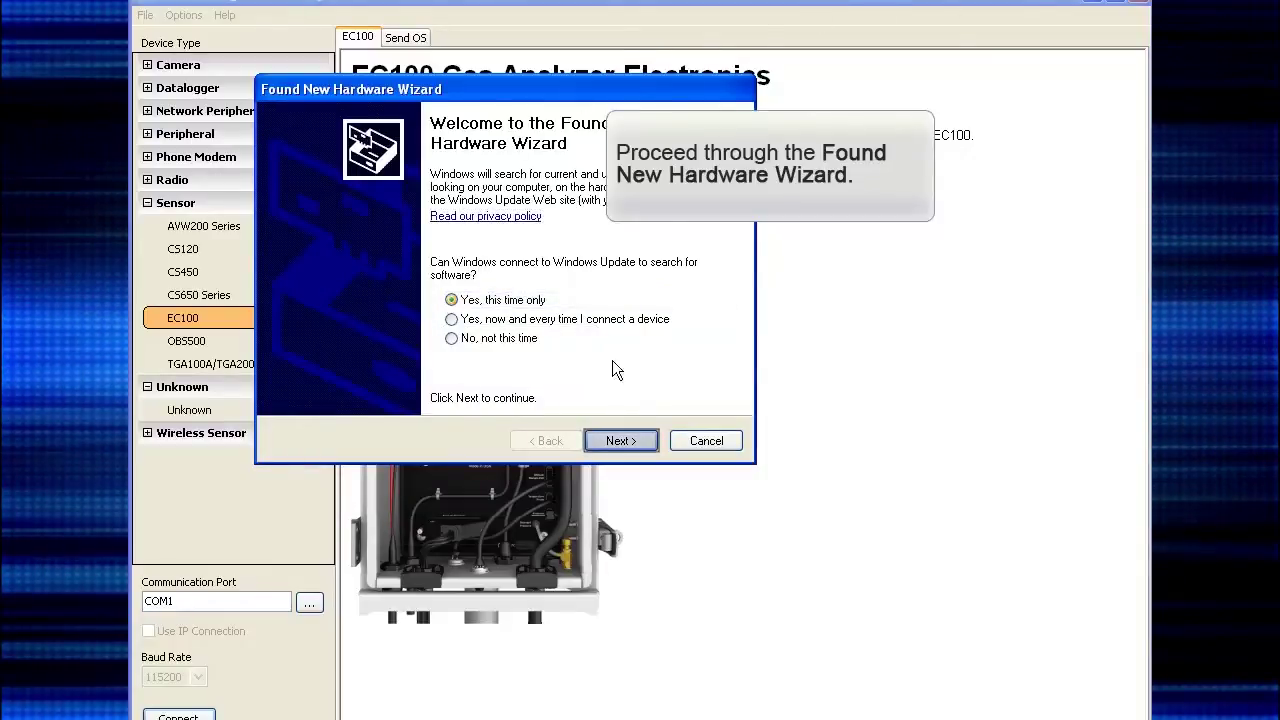
click(620, 441)
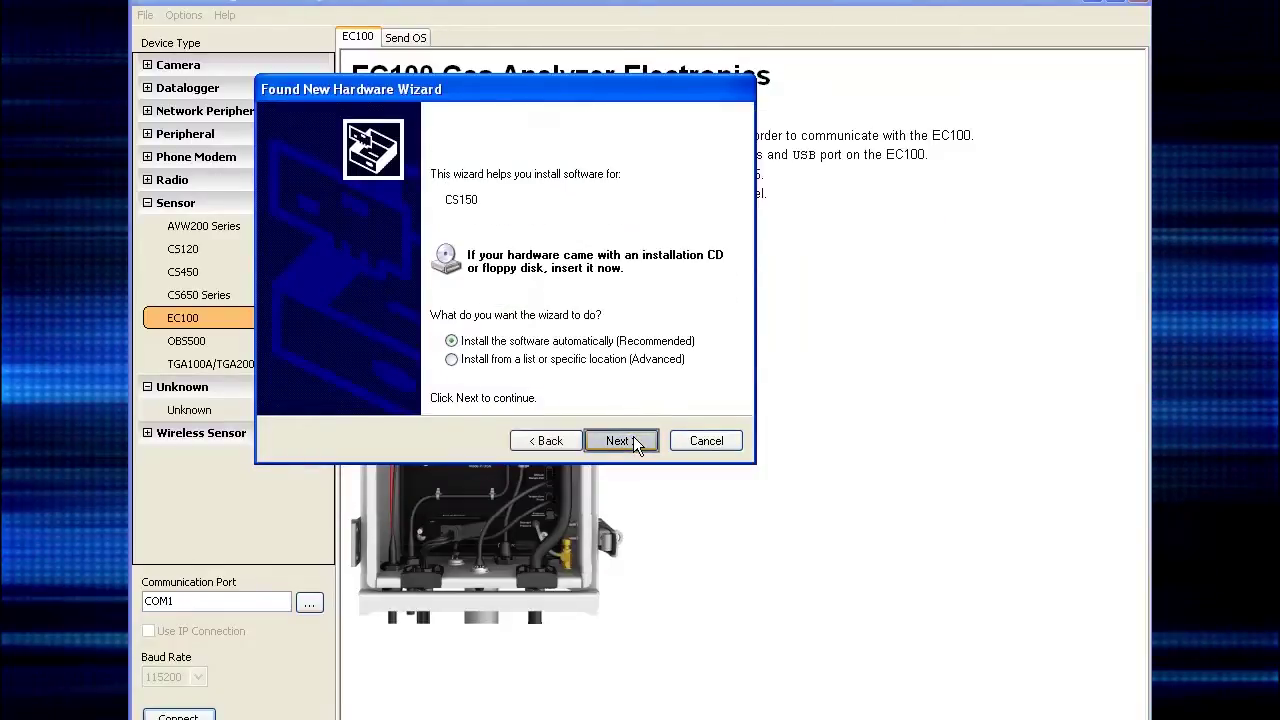
click(633, 438)
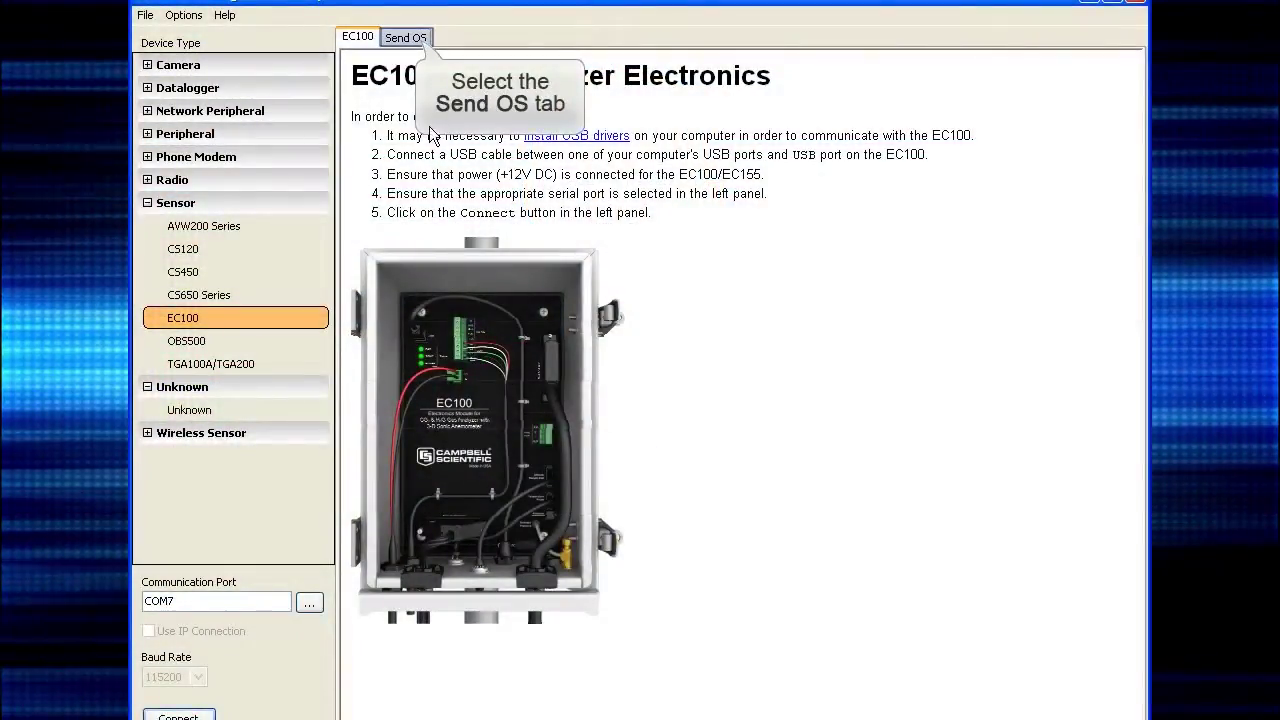
On the Send OS tab, set the communication port to USB Serial Port (COM7)
click(426, 37)
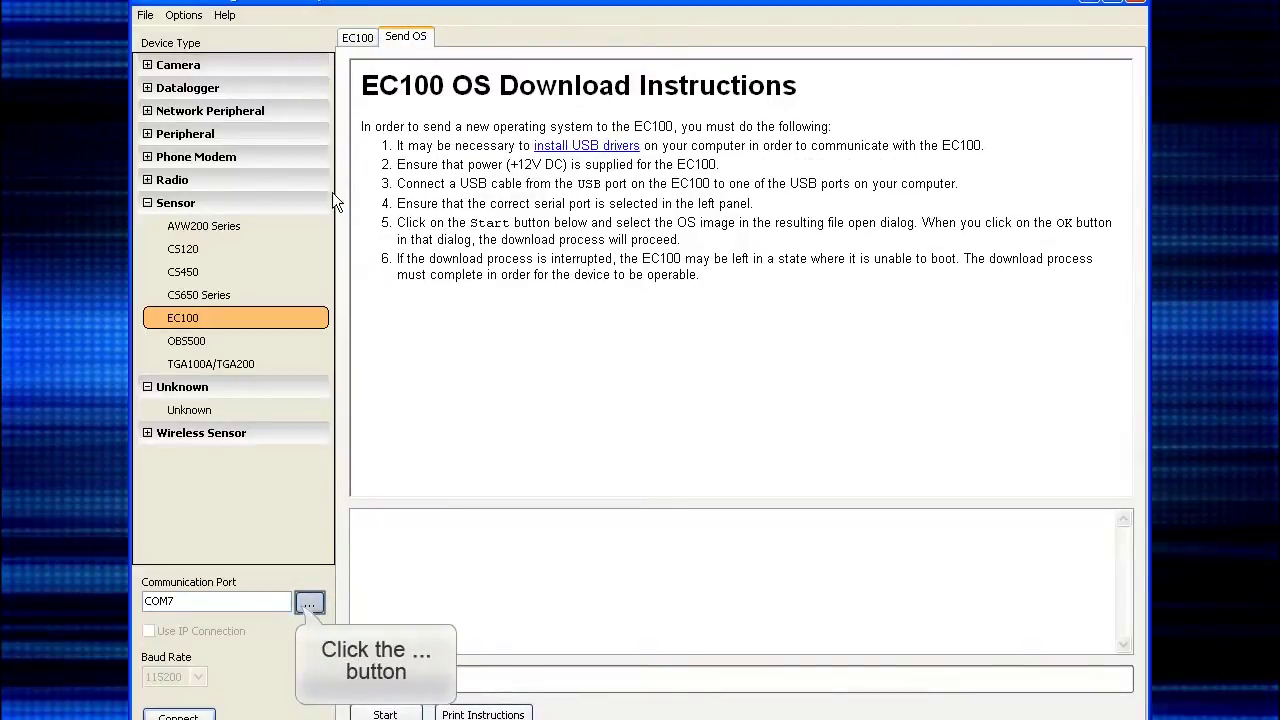
click(308, 603)
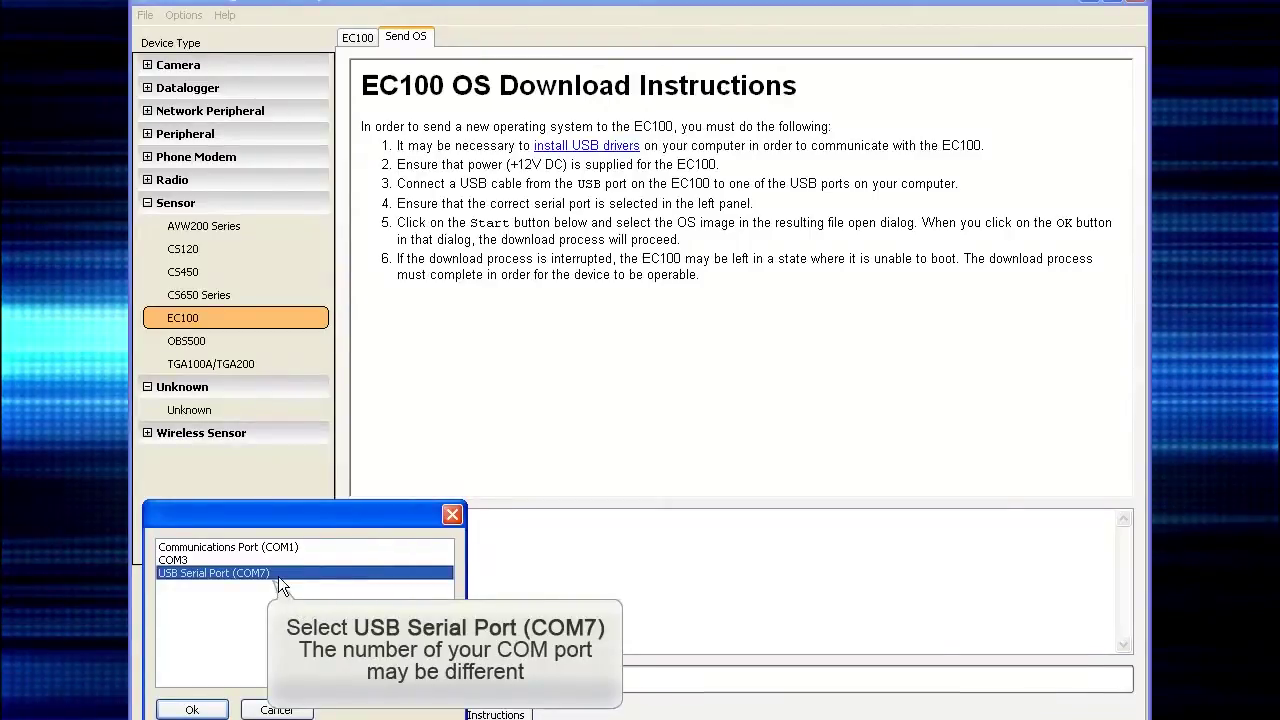
click(278, 575)
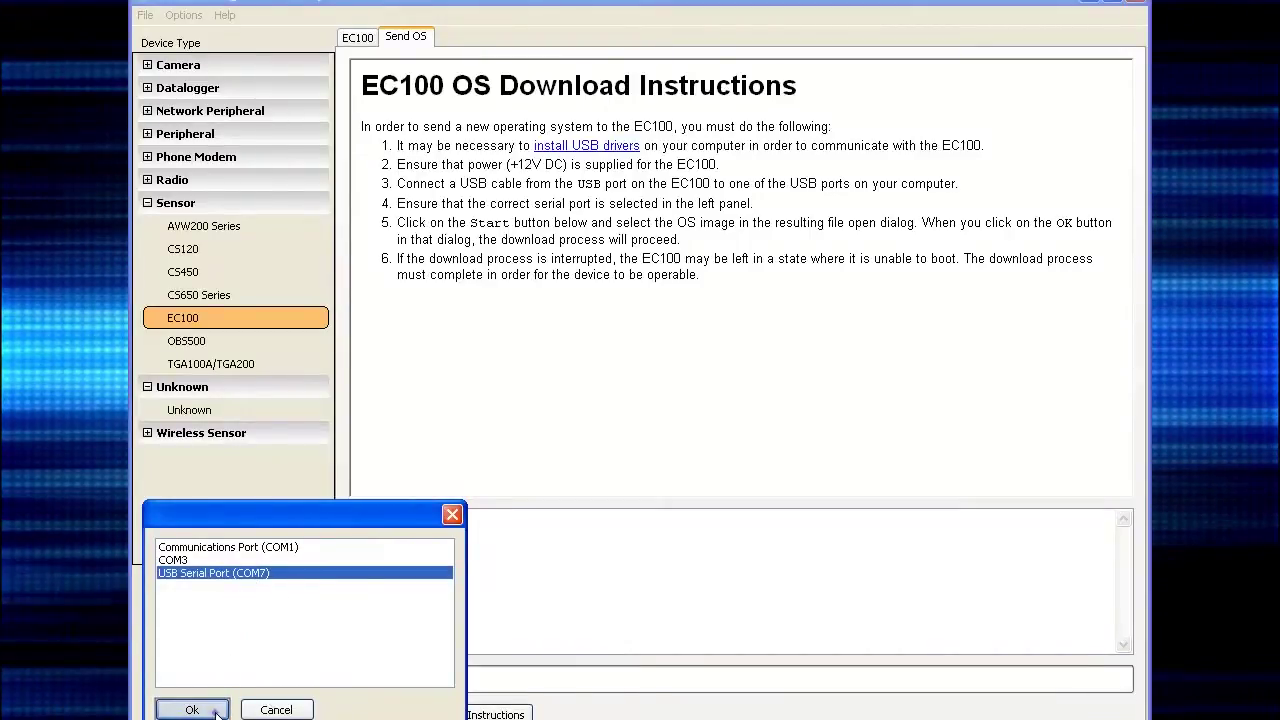
click(192, 709)
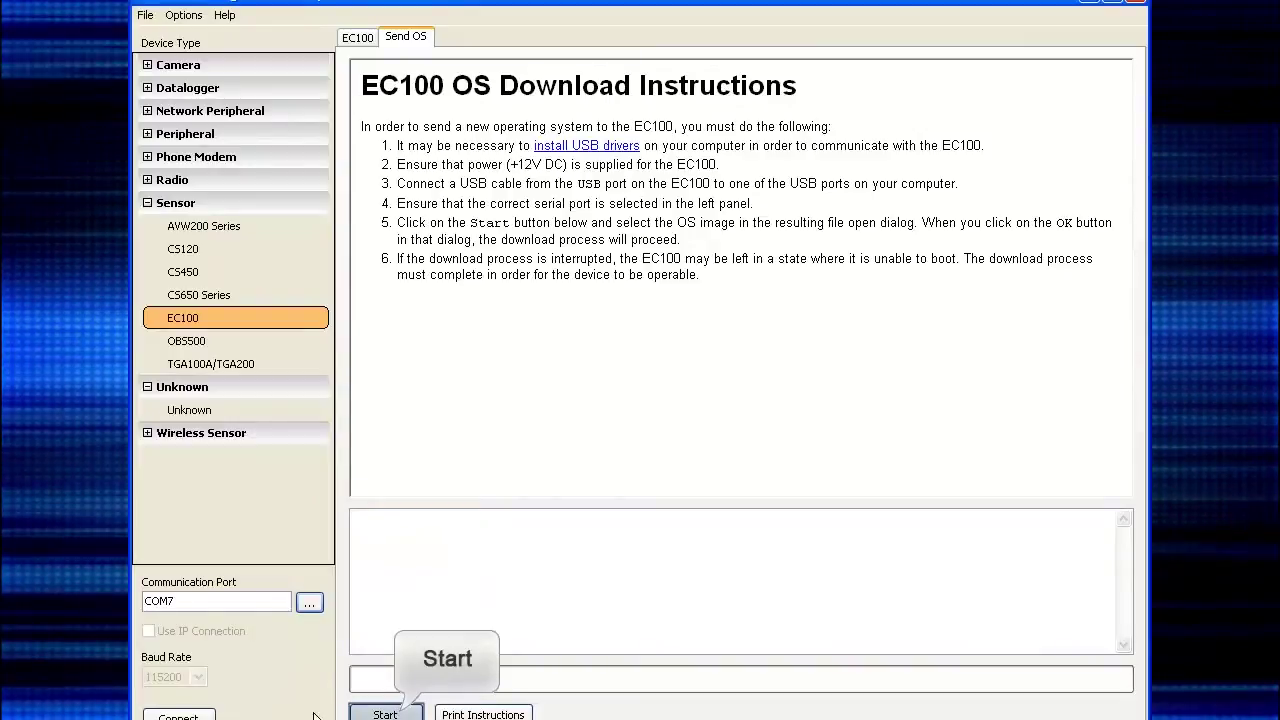
Start sending a new operating system using the EC100.03.obj file
click(395, 714)
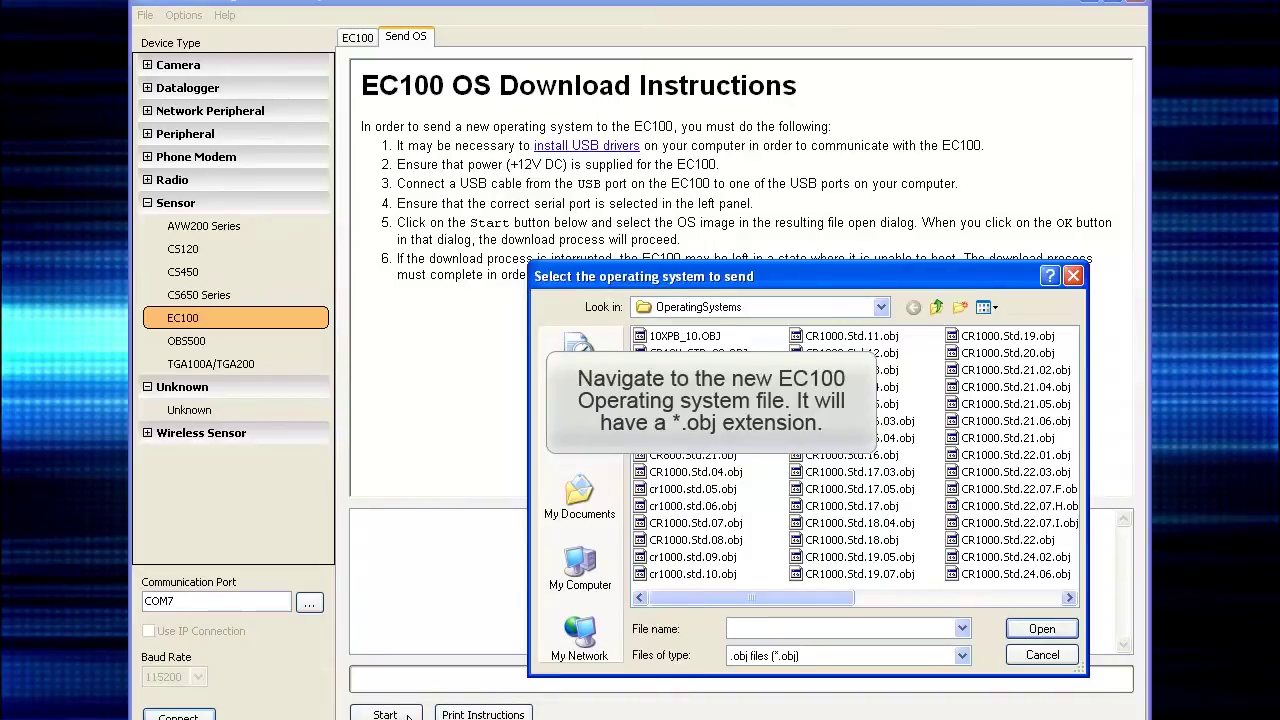
click(997, 597)
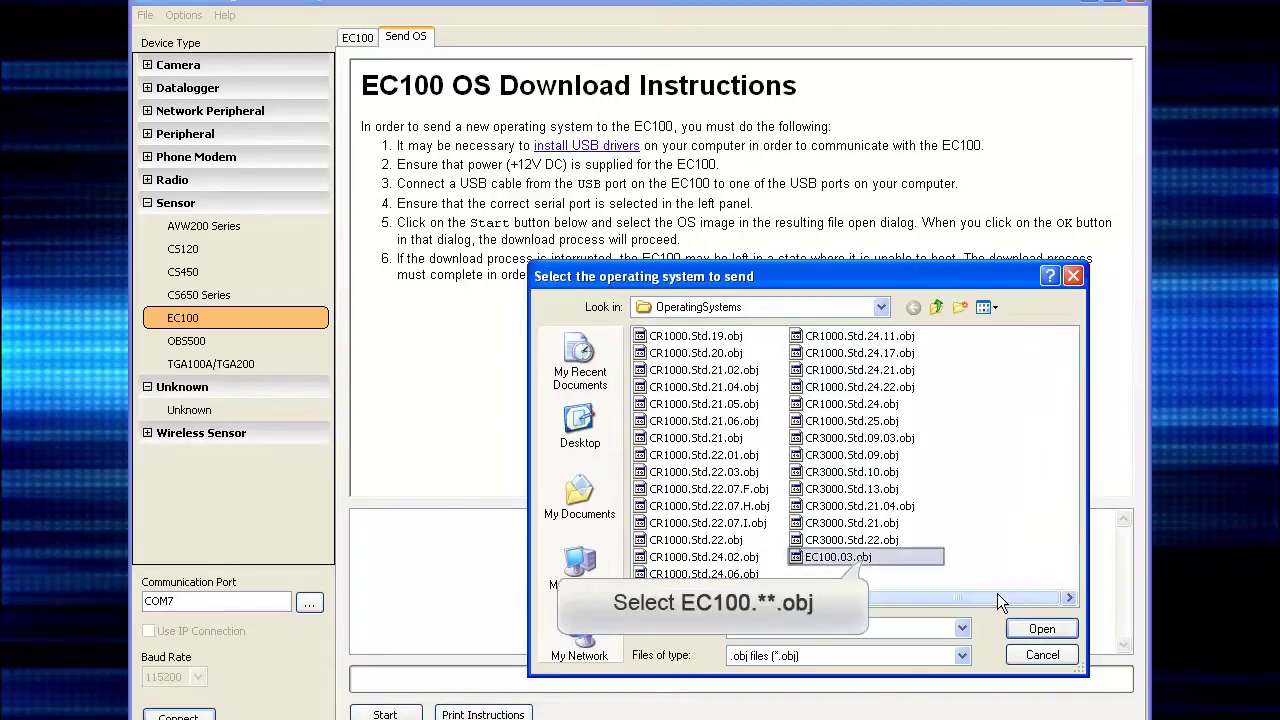
click(858, 554)
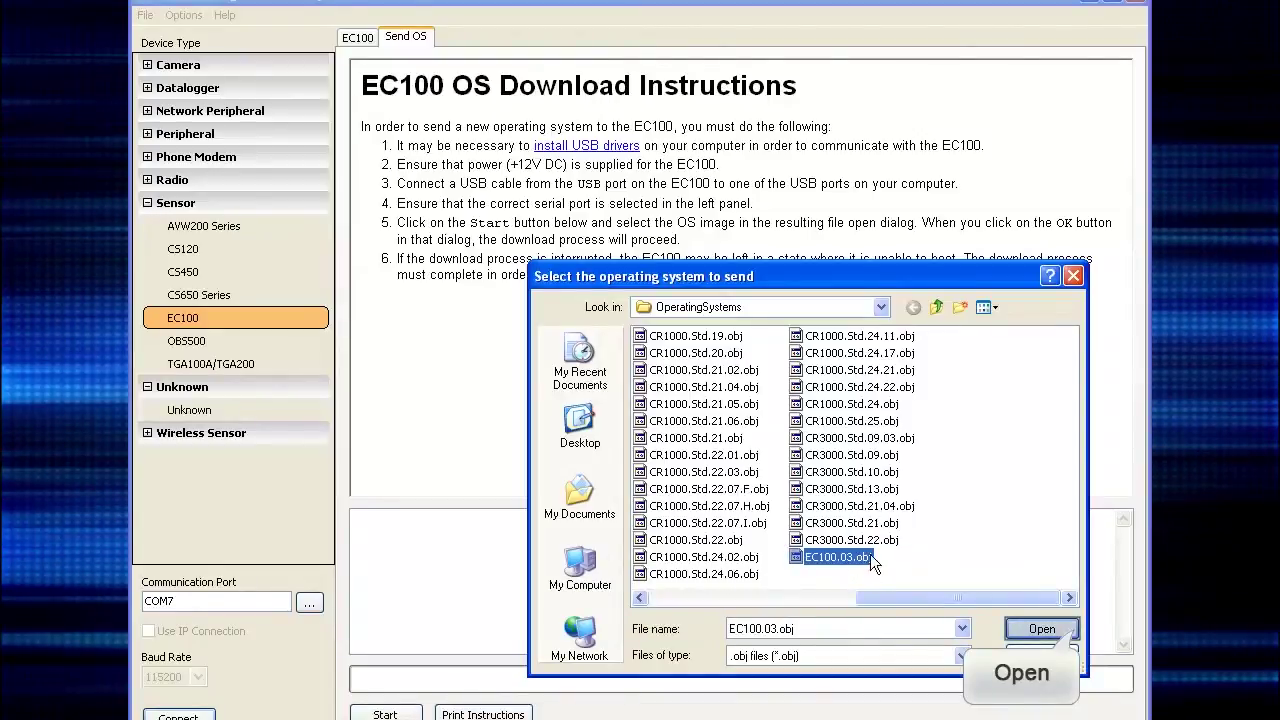
click(1041, 629)
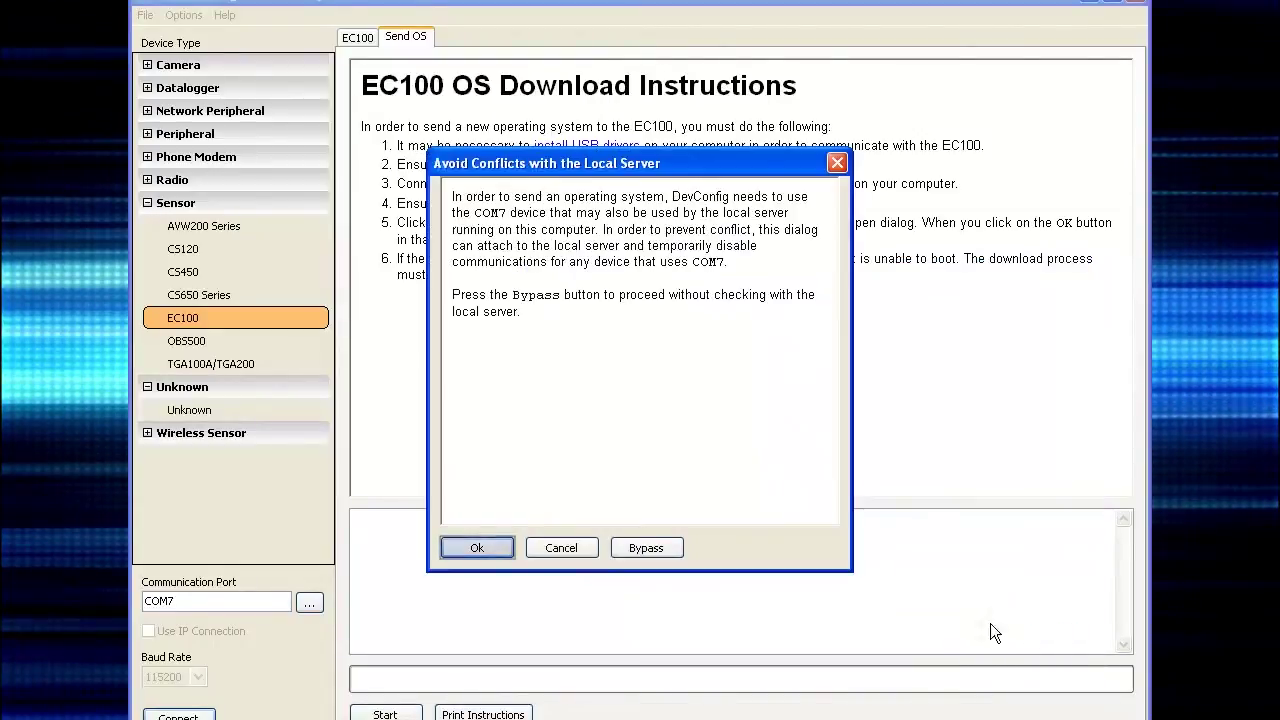
Confirm the conflict prompts so EC100.03.obj is sent and the EC100 reconnects on COM7
click(504, 547)
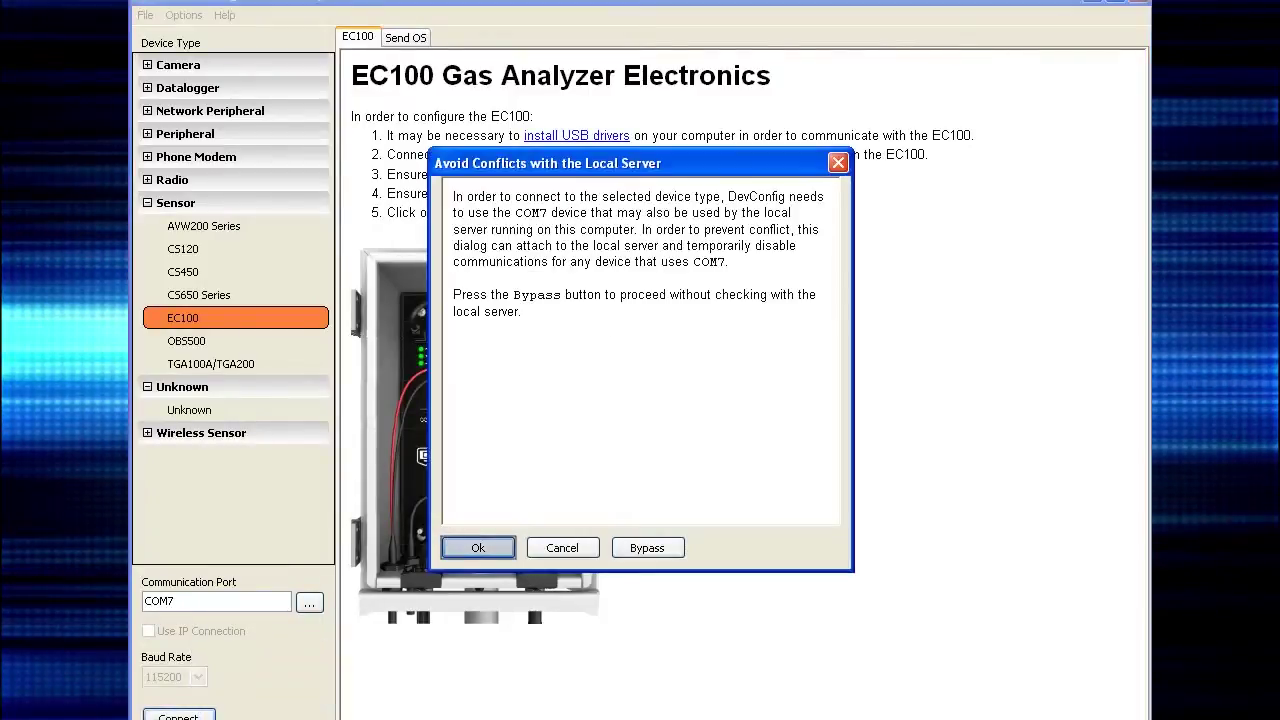
click(478, 547)
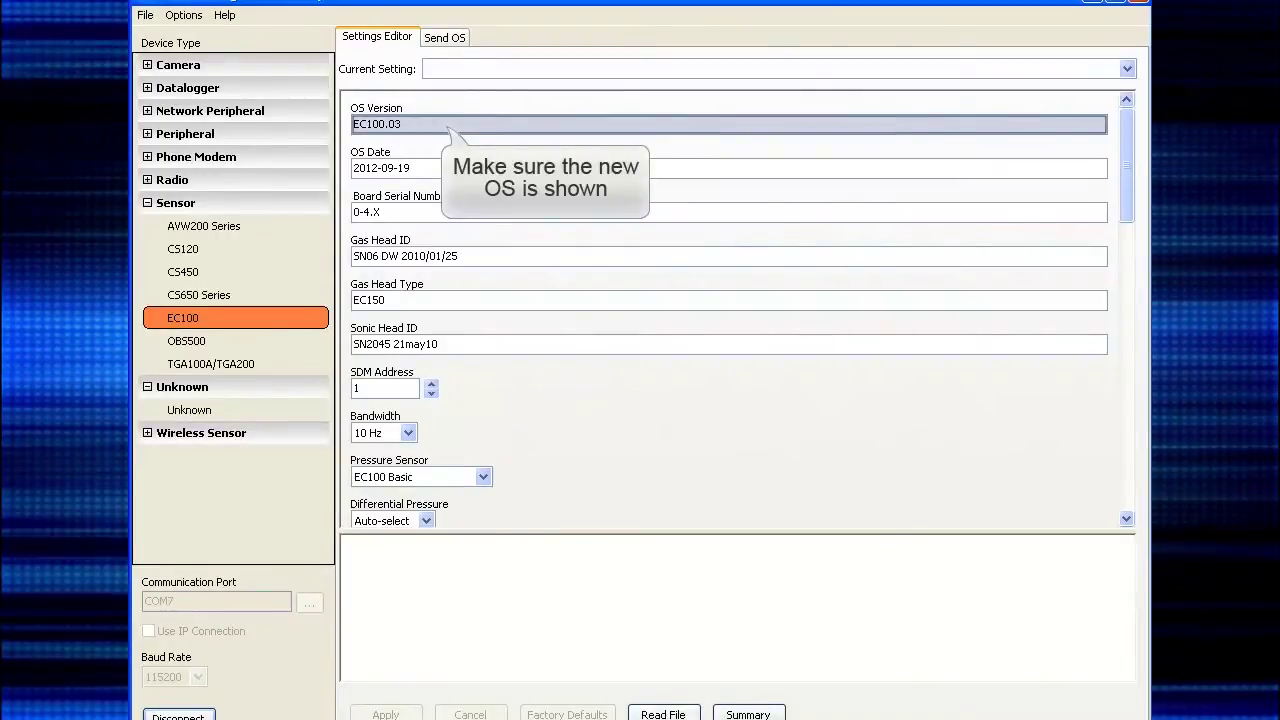